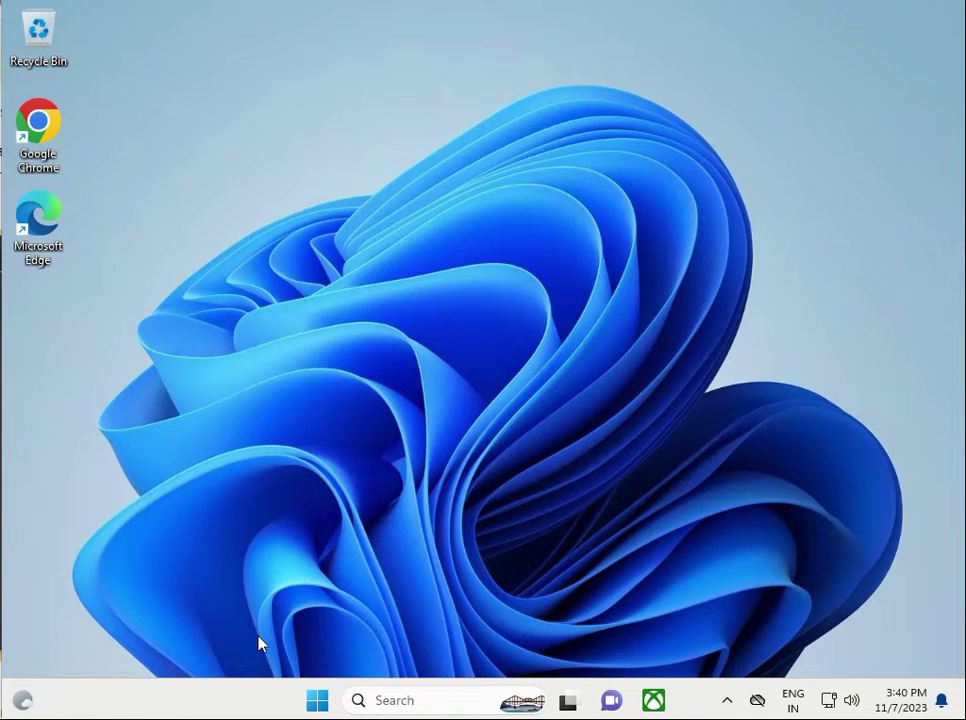
- Start a Windows Update check in Settings, then close Settings
left_click(316, 700)
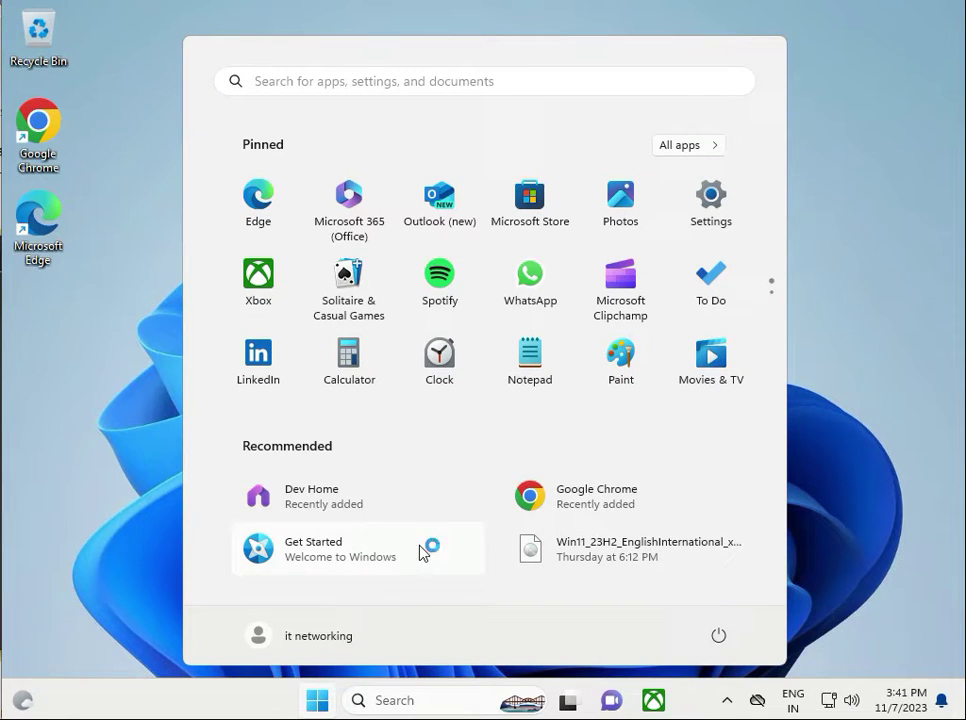
left_click(706, 210)
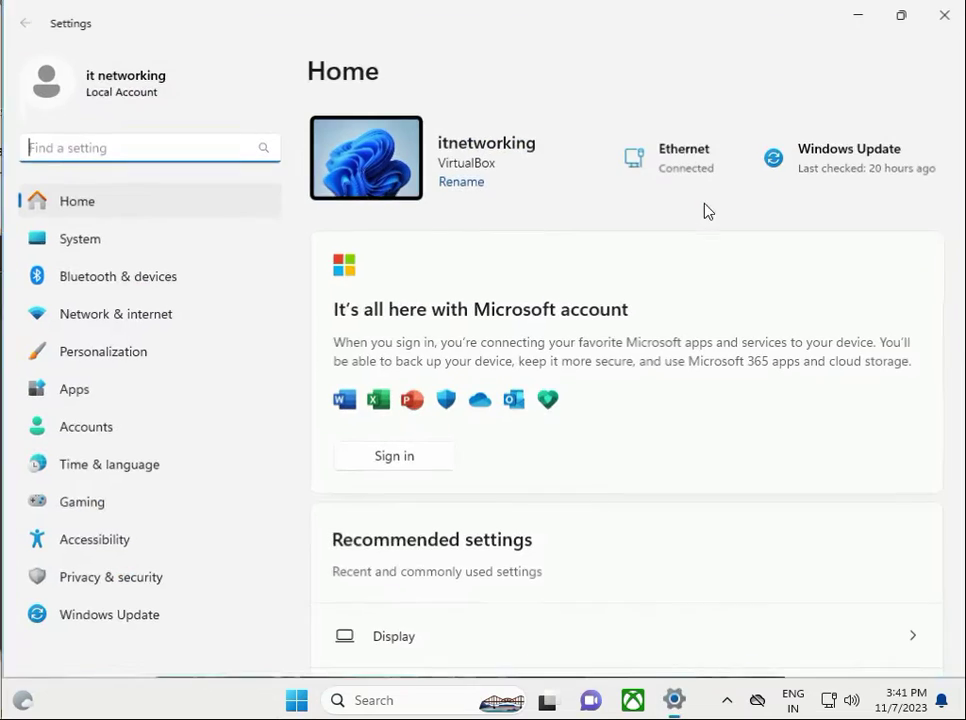
left_click(124, 616)
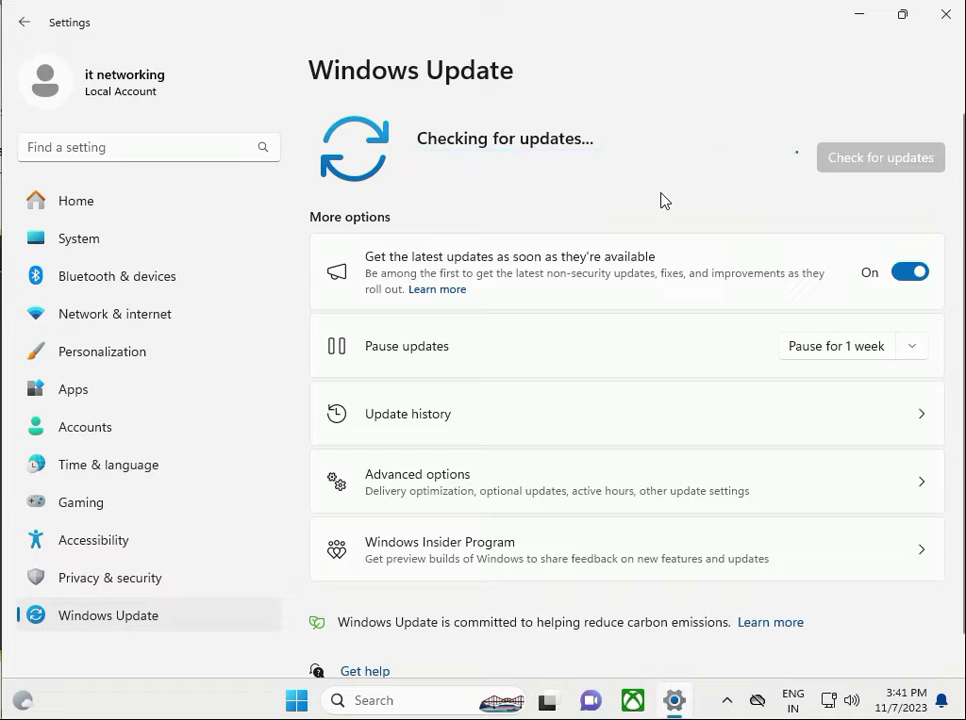
left_click(946, 18)
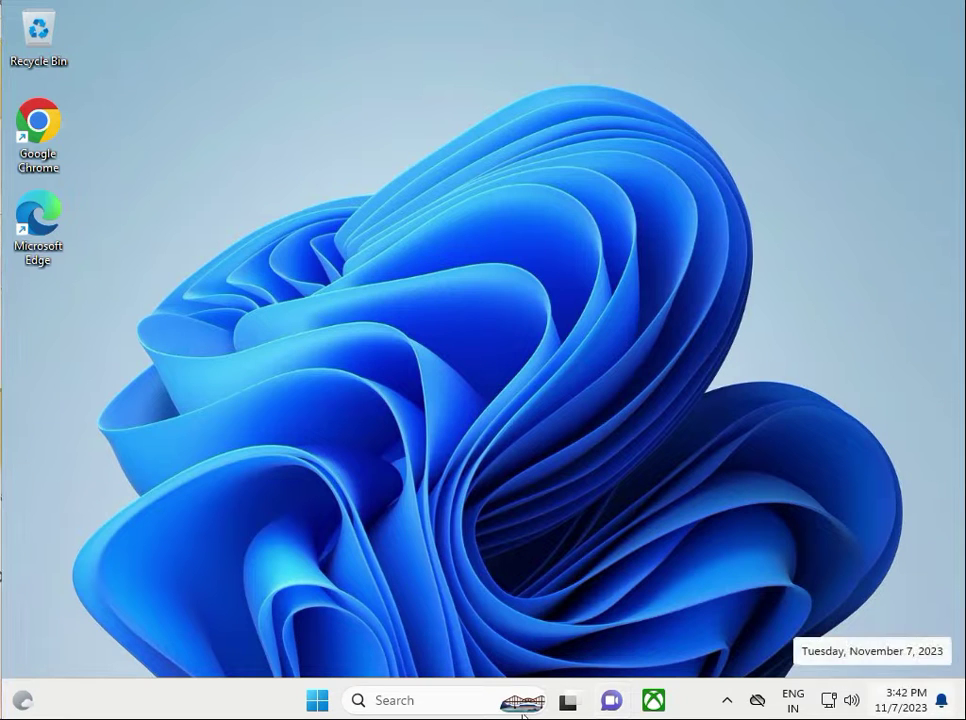
- Switch the System > Notifications toggle Off in Settings and close the window
left_click(312, 706)
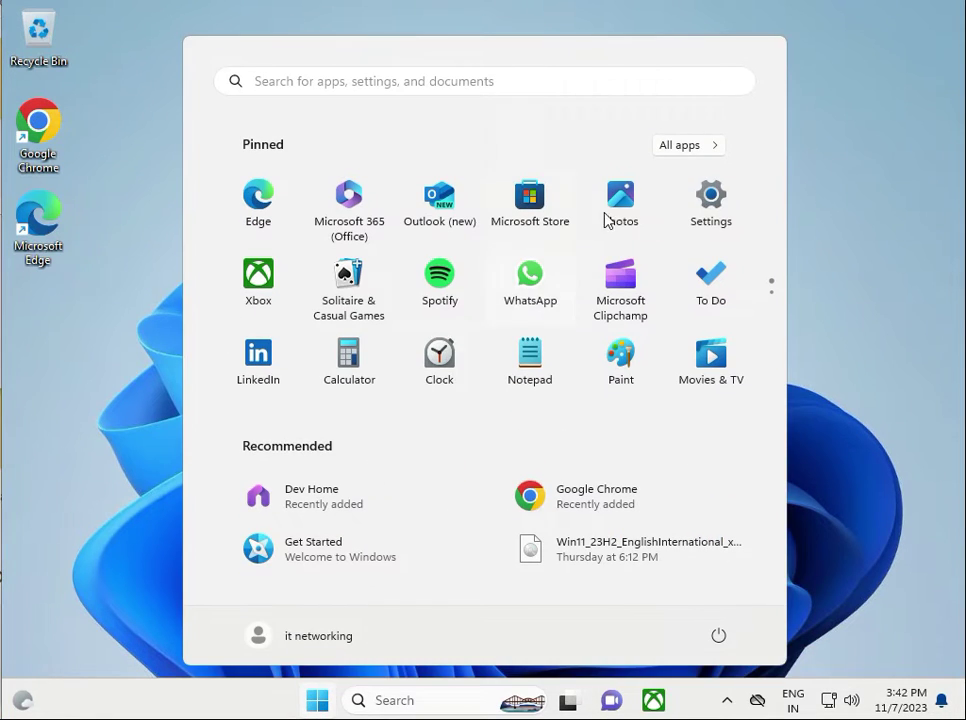
left_click(725, 209)
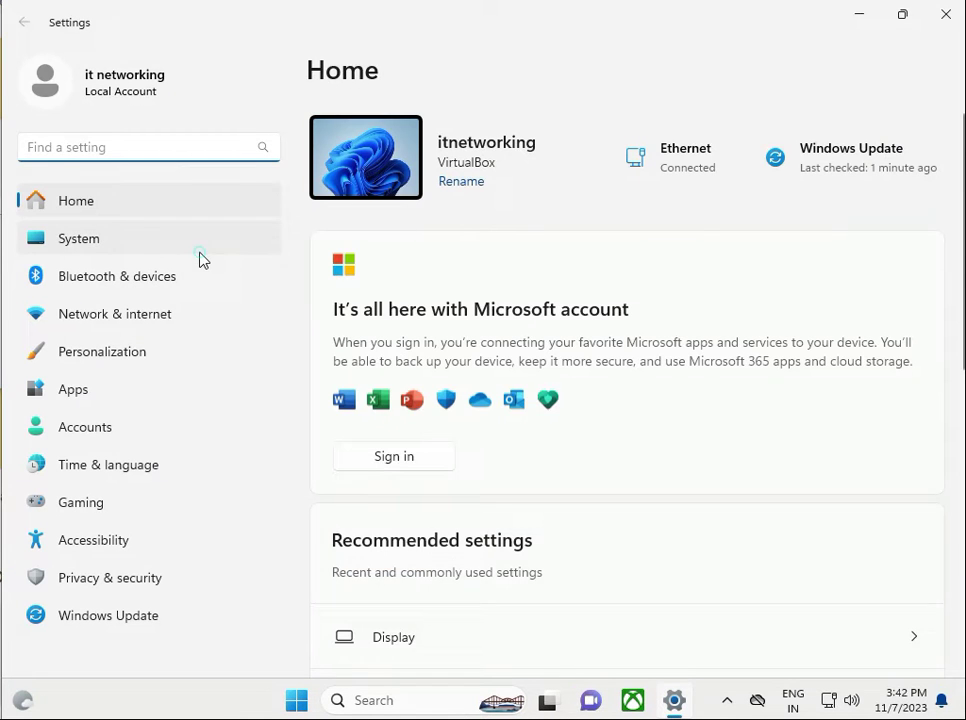
left_click(199, 257)
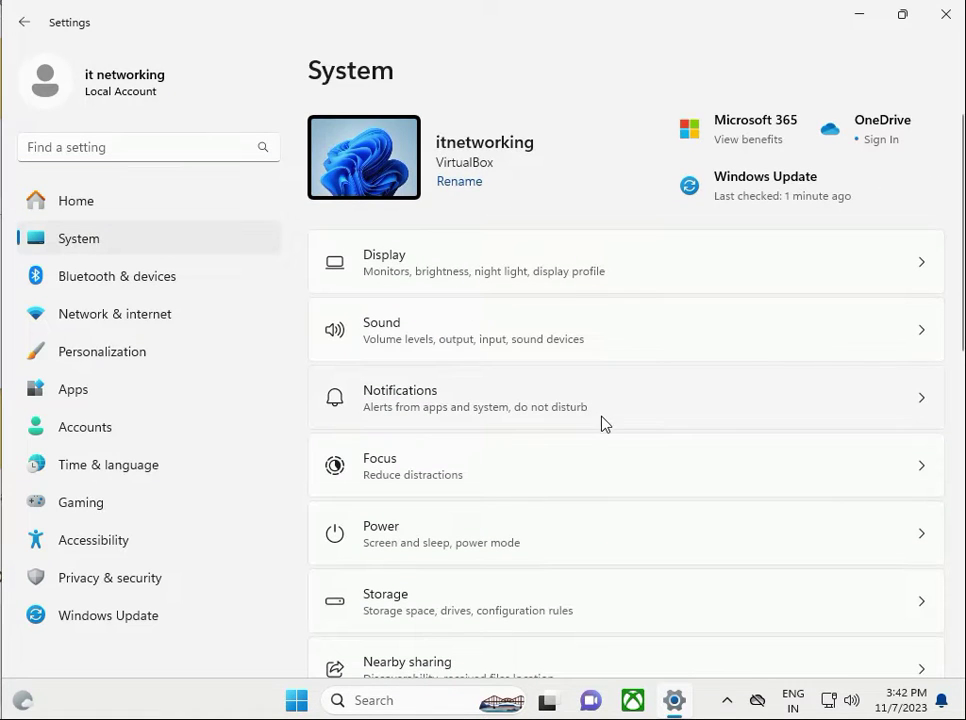
left_click(617, 409)
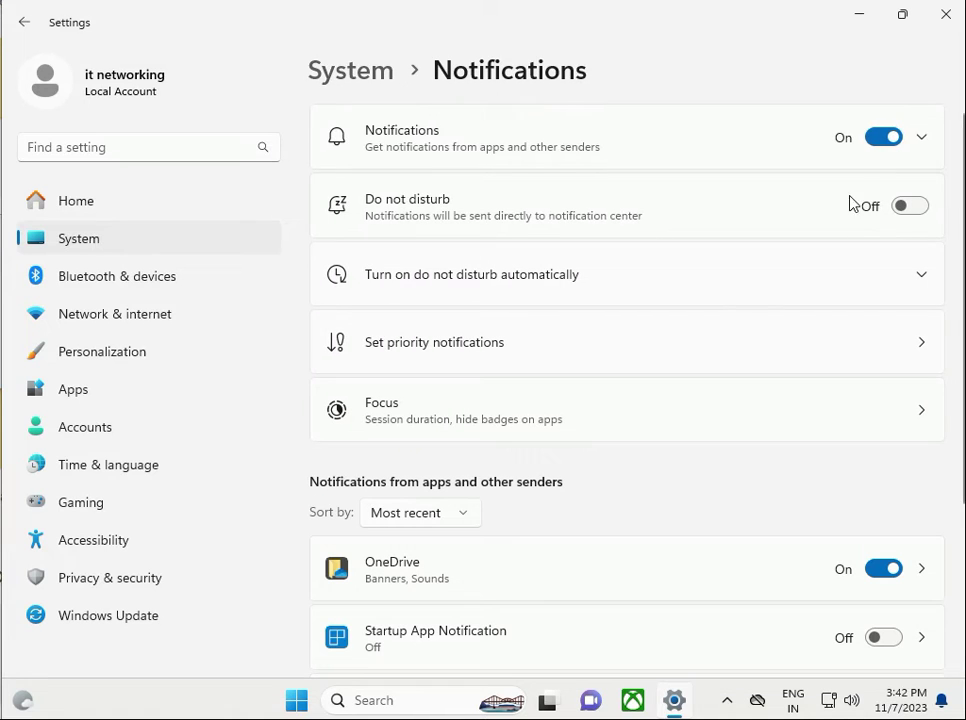
left_click(886, 144)
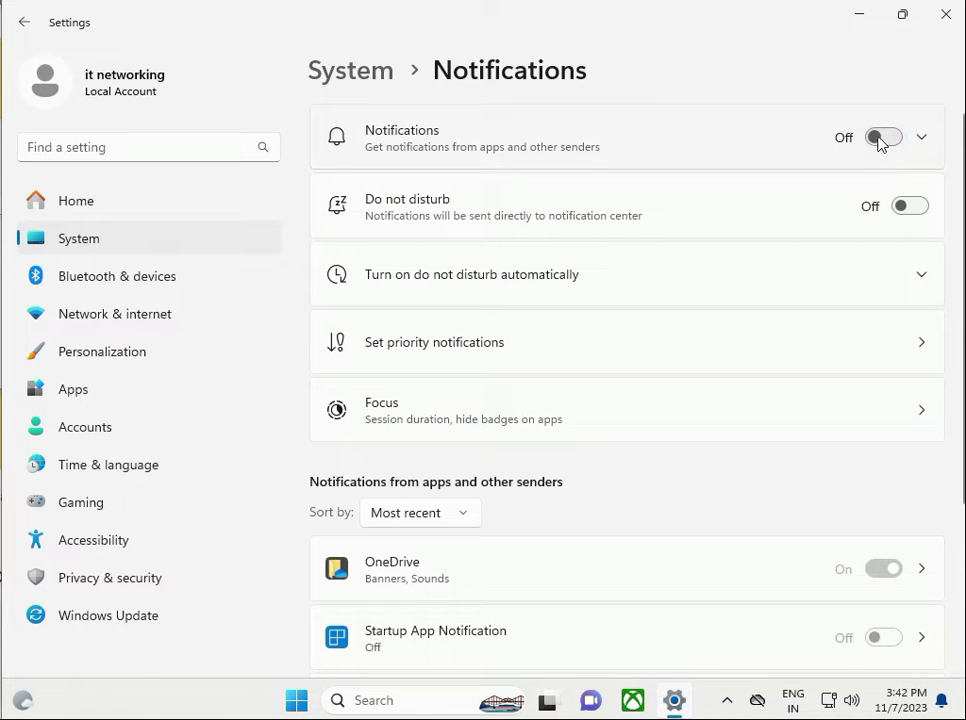
left_click(945, 14)
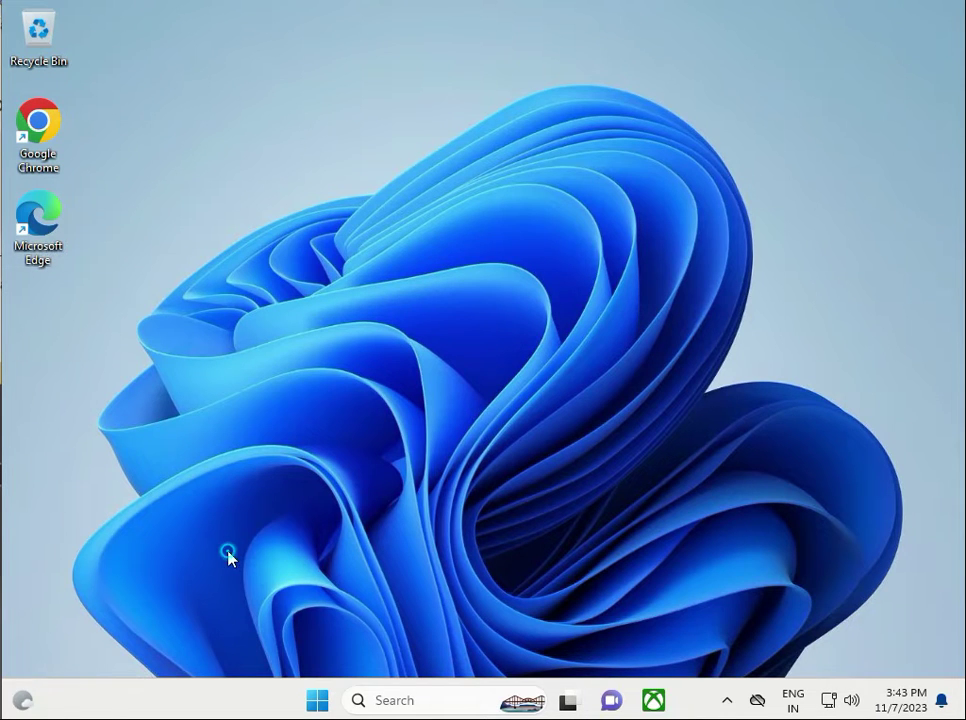
- Launch services.msc from the Win+R Run dialog
key("super+r")
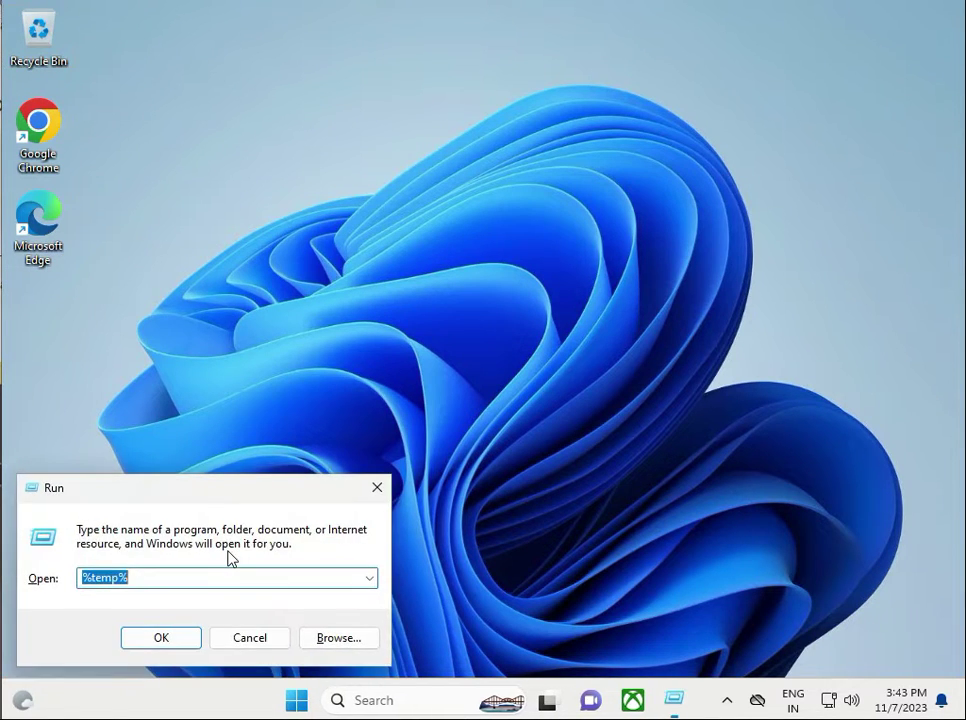
type("servi")
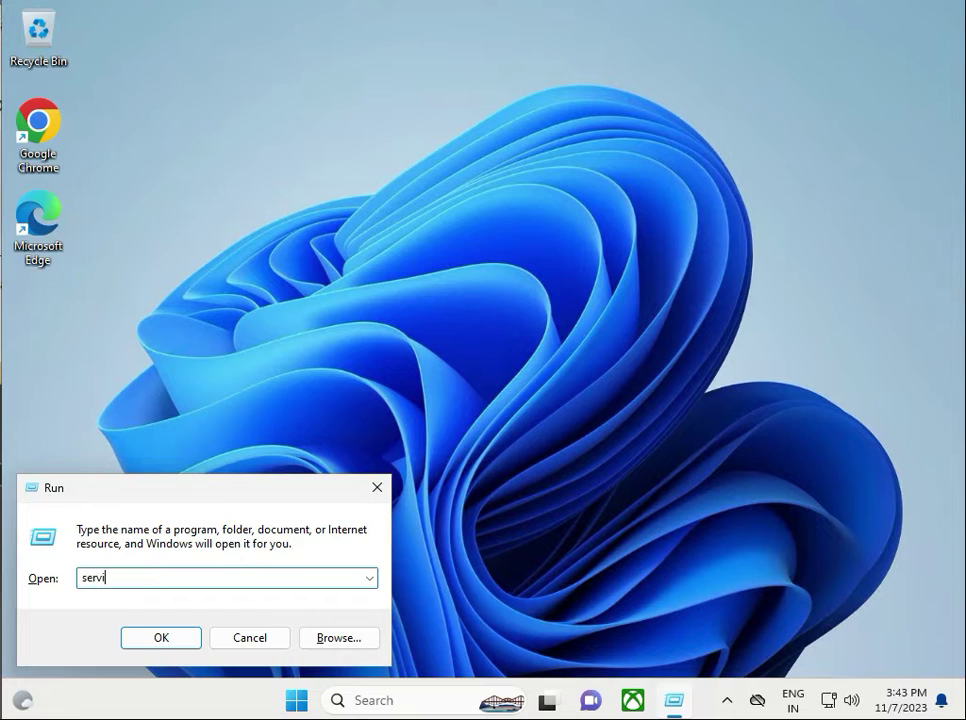
type("ces")
type(".msc")
left_click(133, 645)
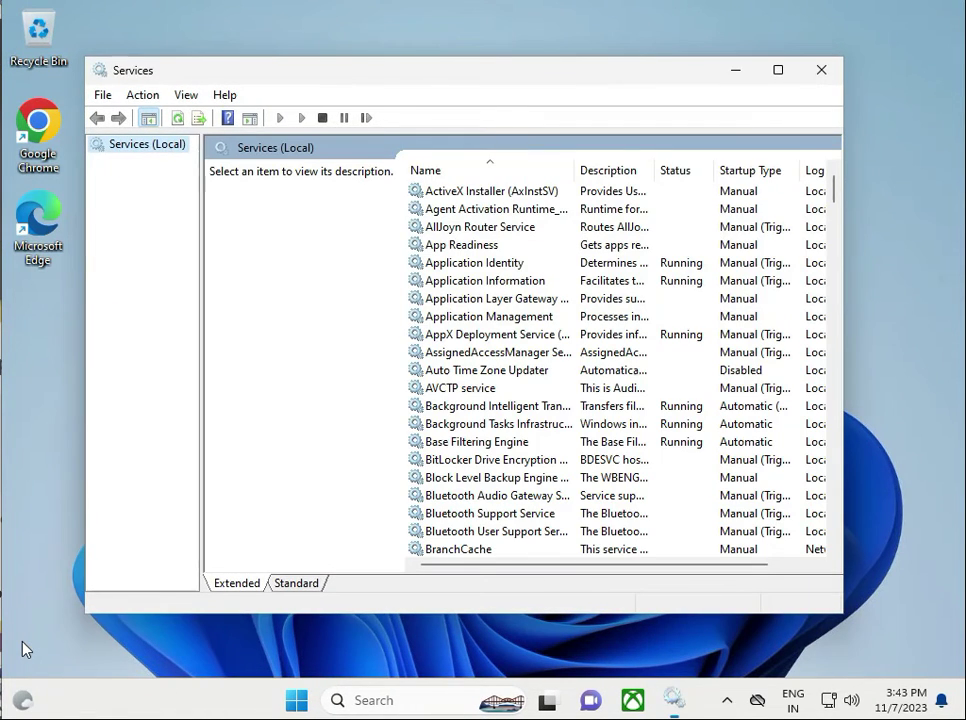
- Locate and select Windows Push Notifications System Service in the Services list
left_click(435, 396)
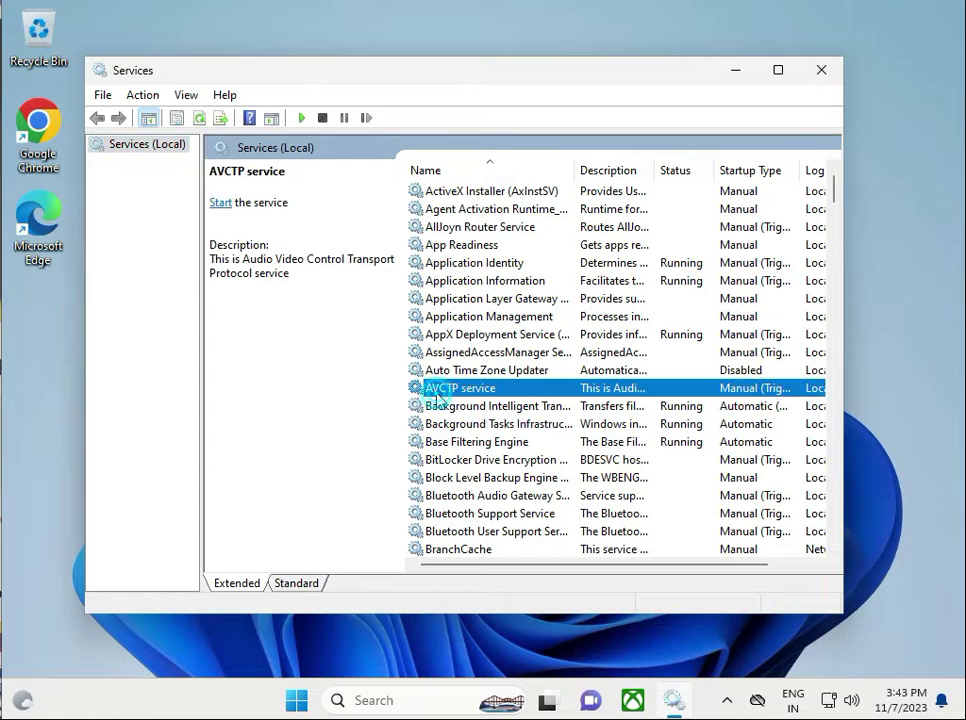
key("w")
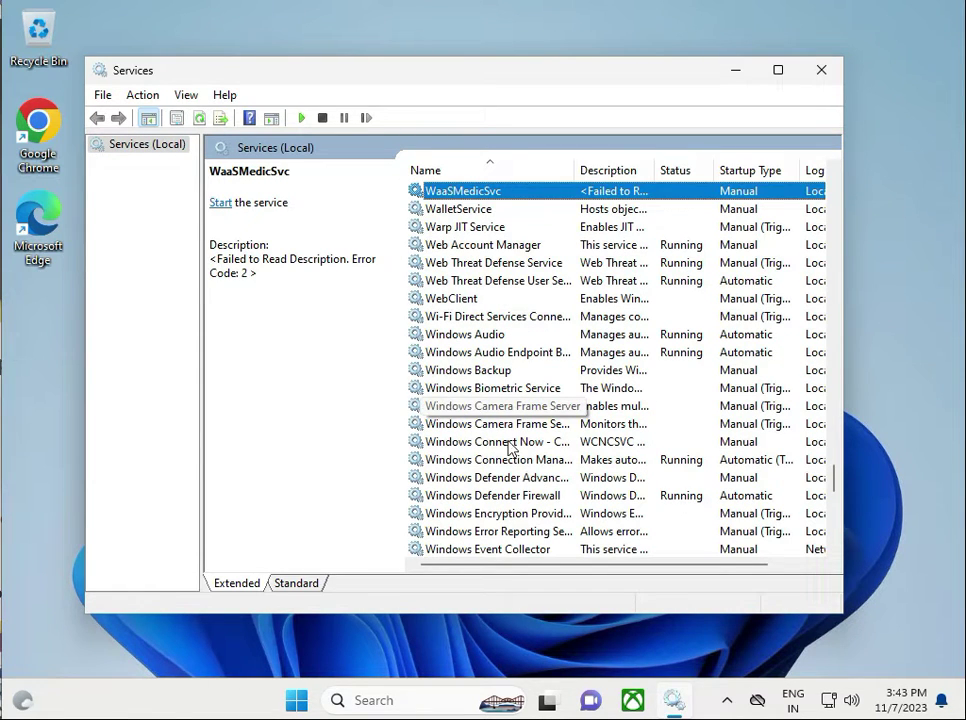
scroll(446, 470, "down", 1)
scroll(450, 485, "down", 1)
scroll(480, 490, "down", 2)
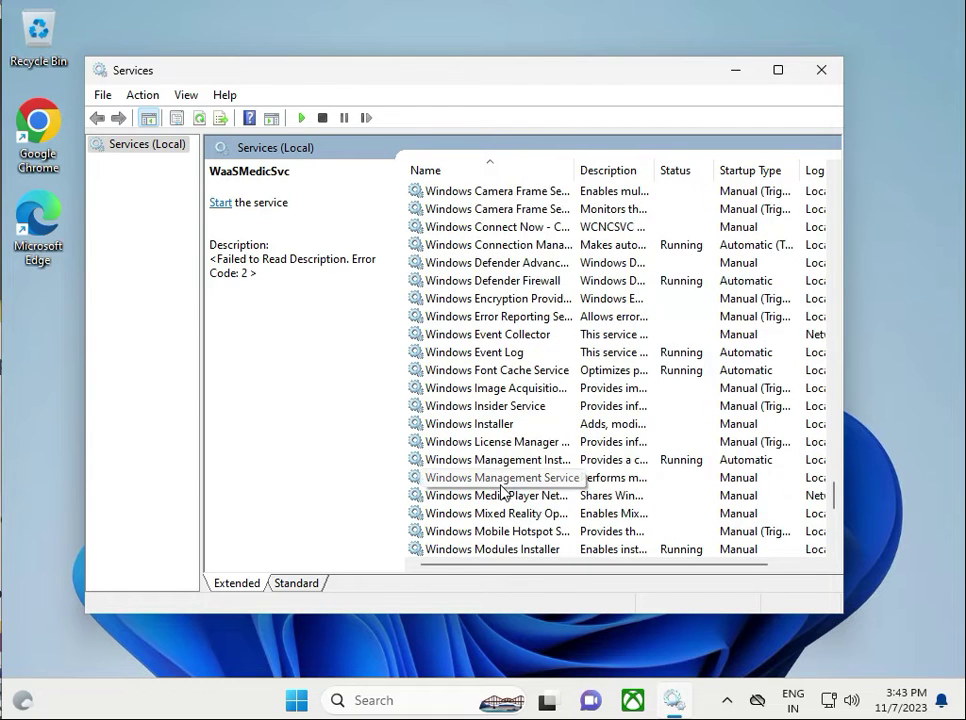
scroll(500, 492, "down", 3)
left_click(490, 460)
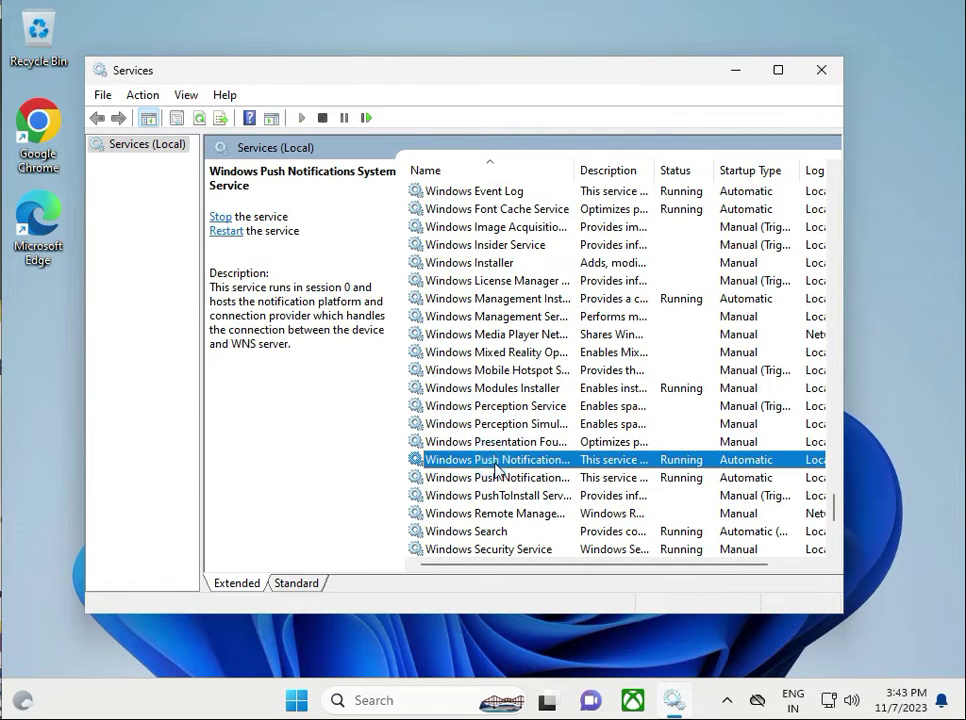
- Restart Windows Push Notifications System Service and close the Services console
left_click_drag(570, 174, 595, 177)
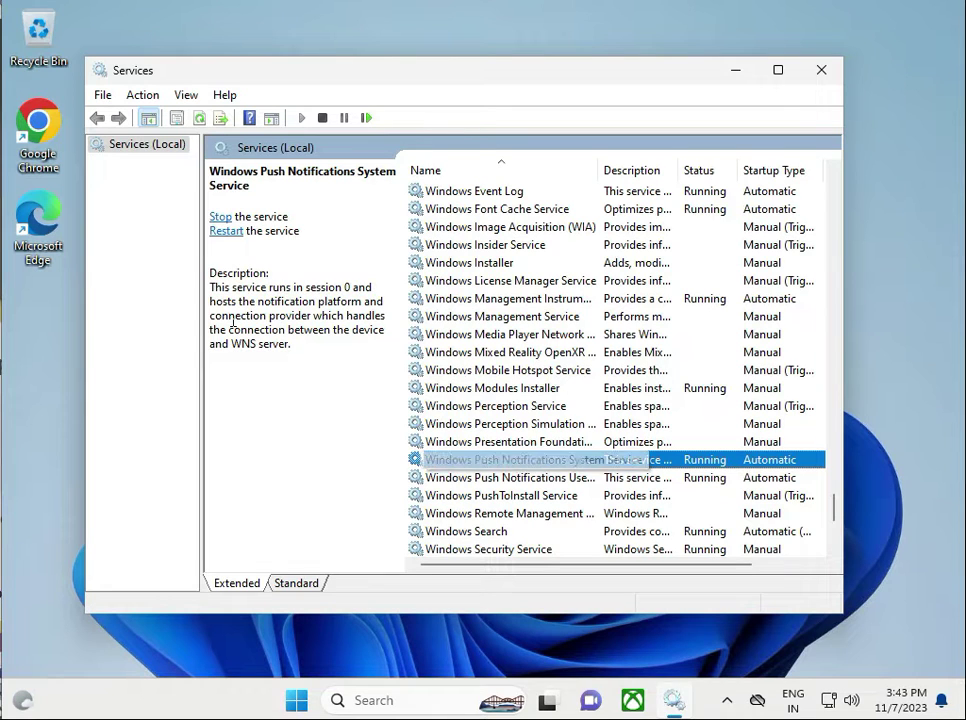
left_click(221, 232)
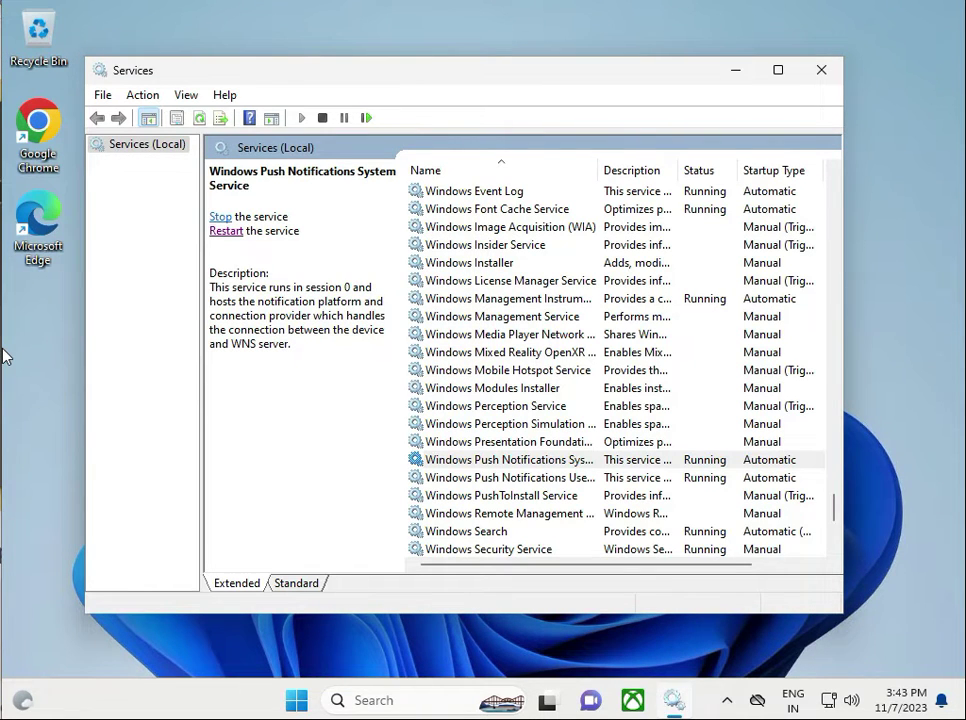
left_click(821, 70)
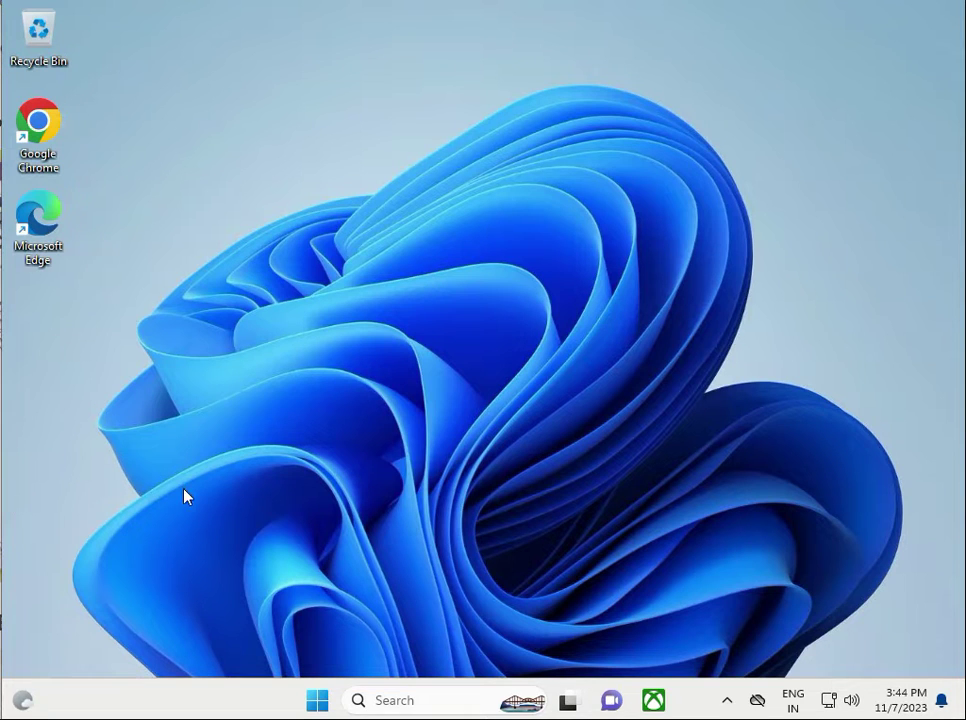
- Search 'system c' from Start and launch System Configuration
left_click(311, 698)
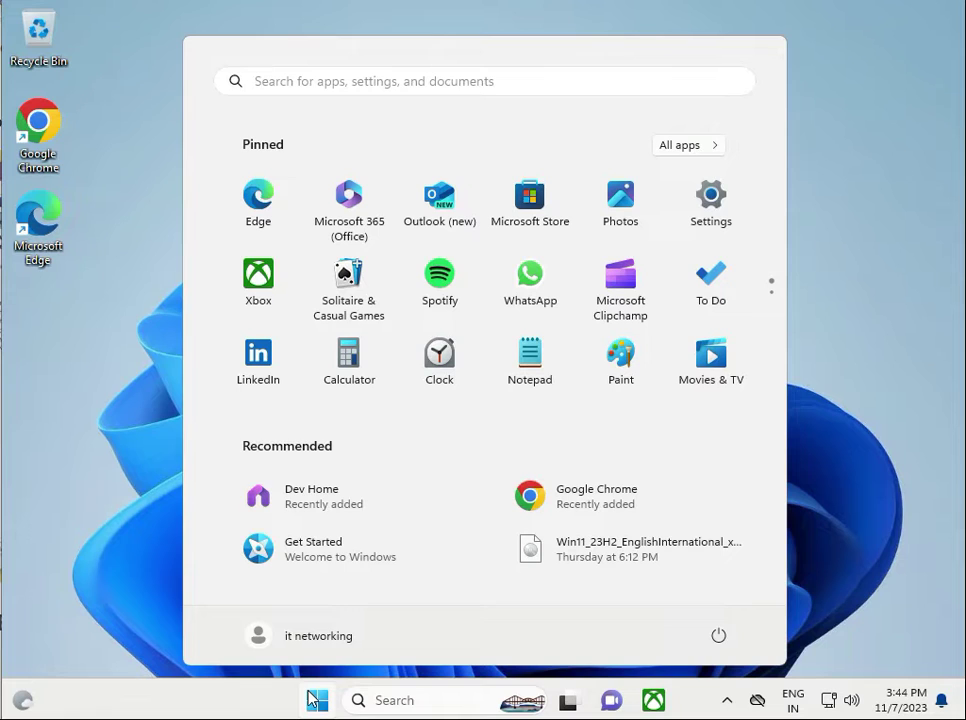
type("sy")
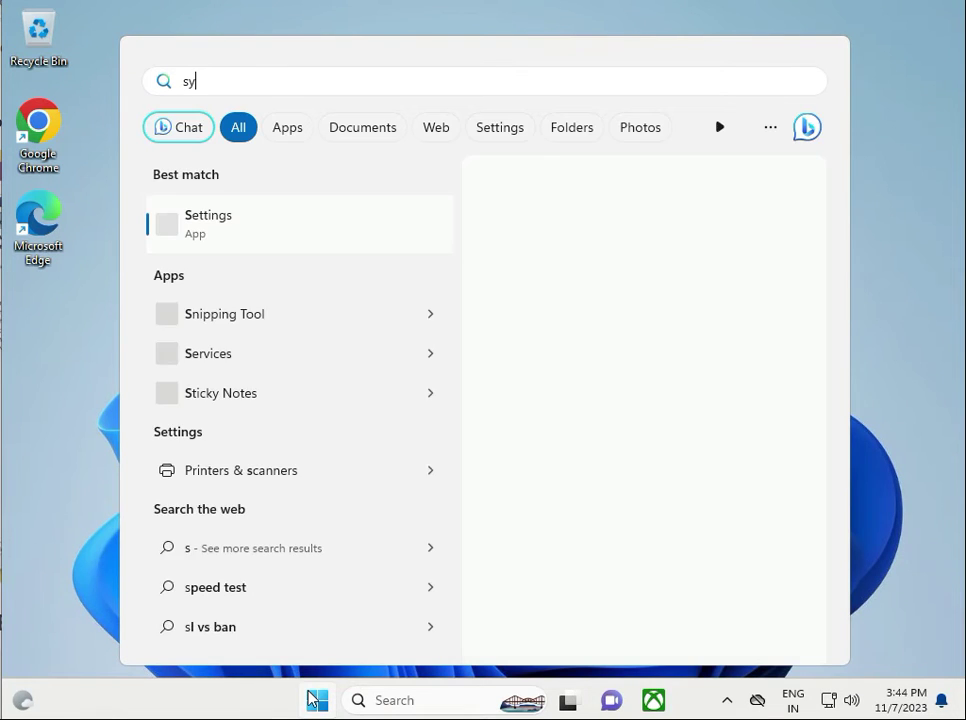
type("ste")
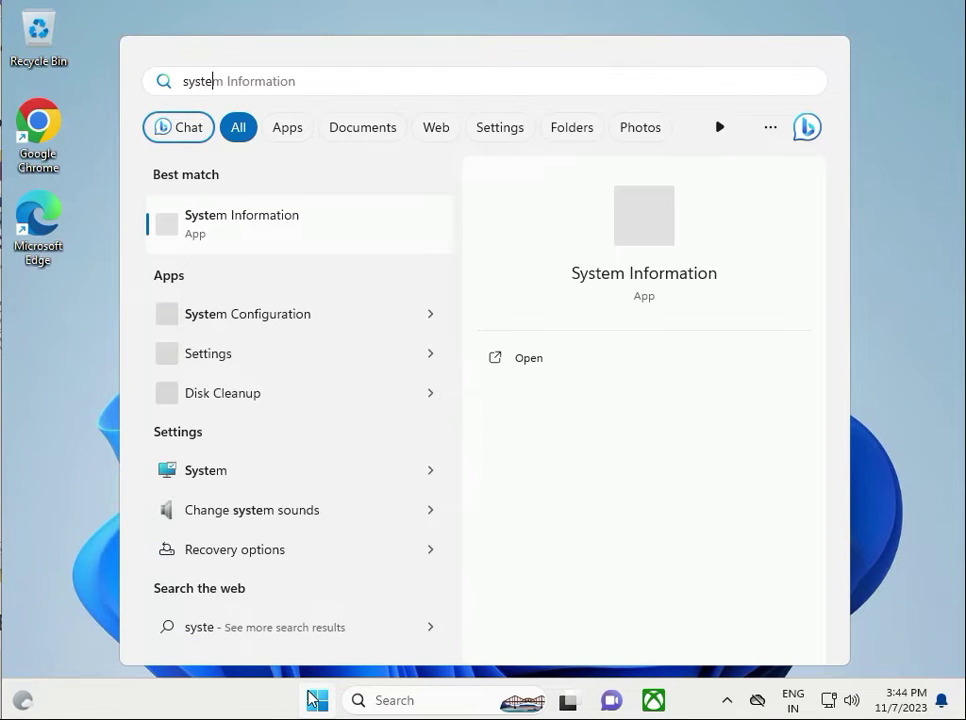
type("m ")
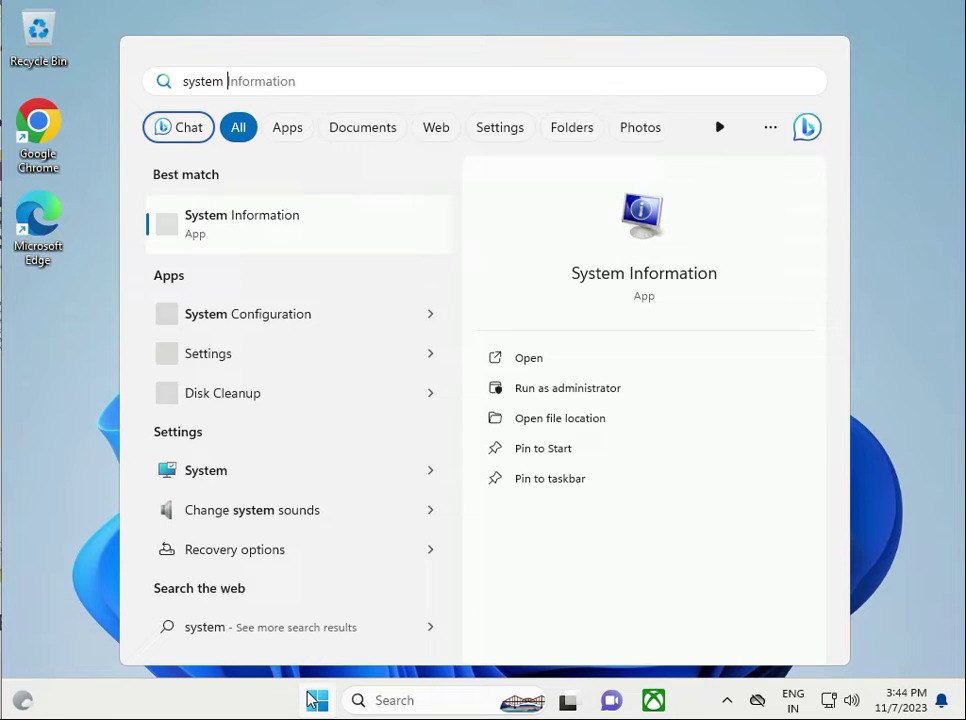
type("c")
left_click(332, 230)
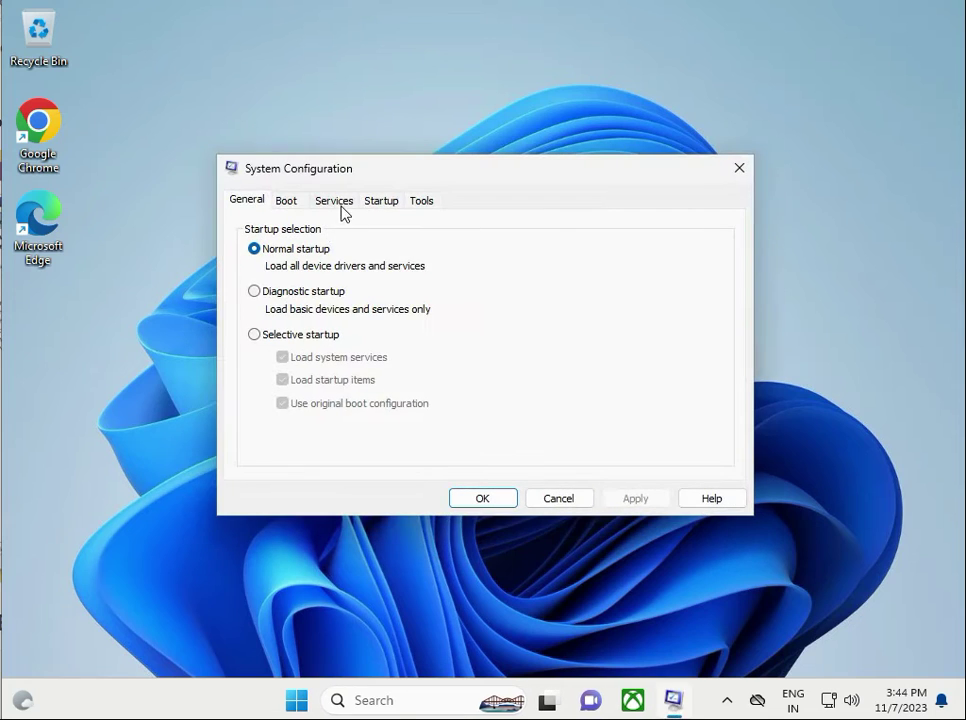
- On the Services tab, hide Microsoft services, disable all three Google services, then apply and confirm
left_click(336, 201)
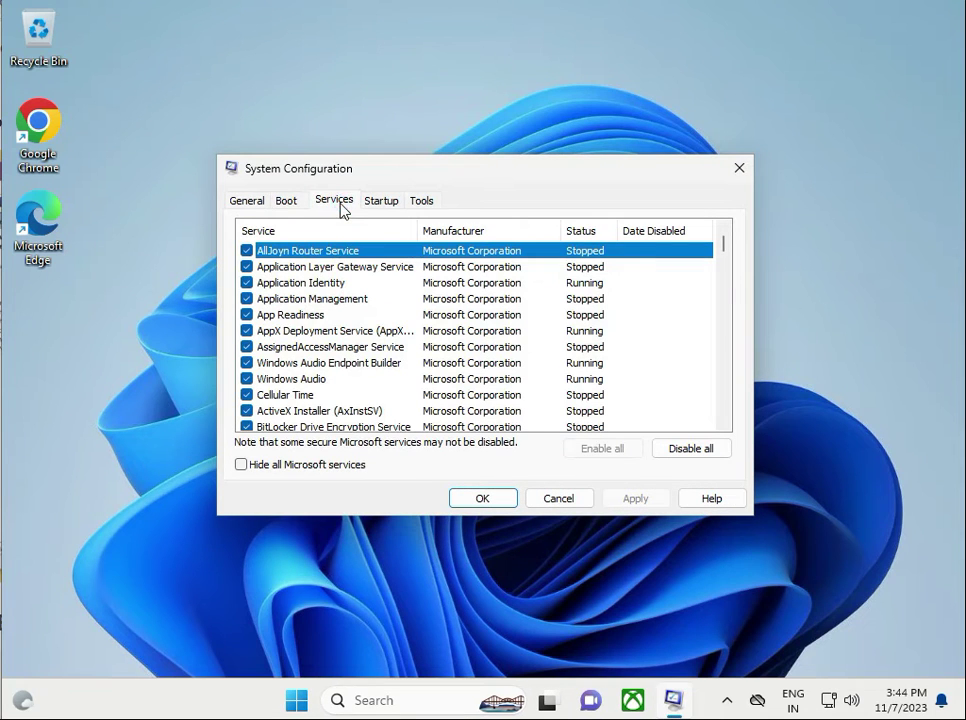
left_click(272, 465)
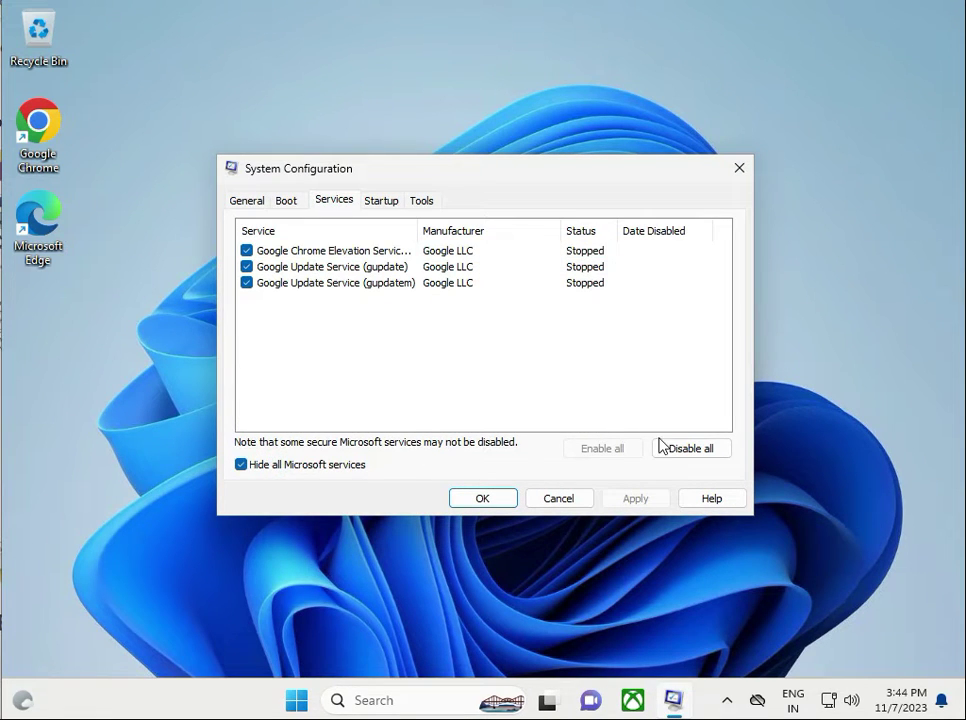
left_click(690, 449)
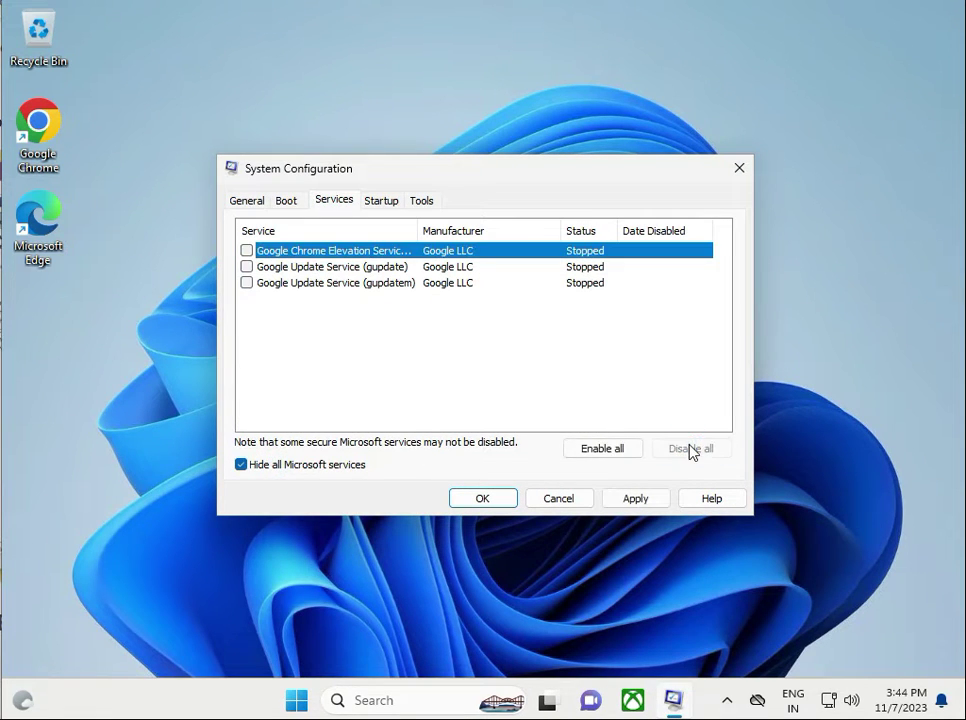
left_click(628, 500)
left_click(482, 500)
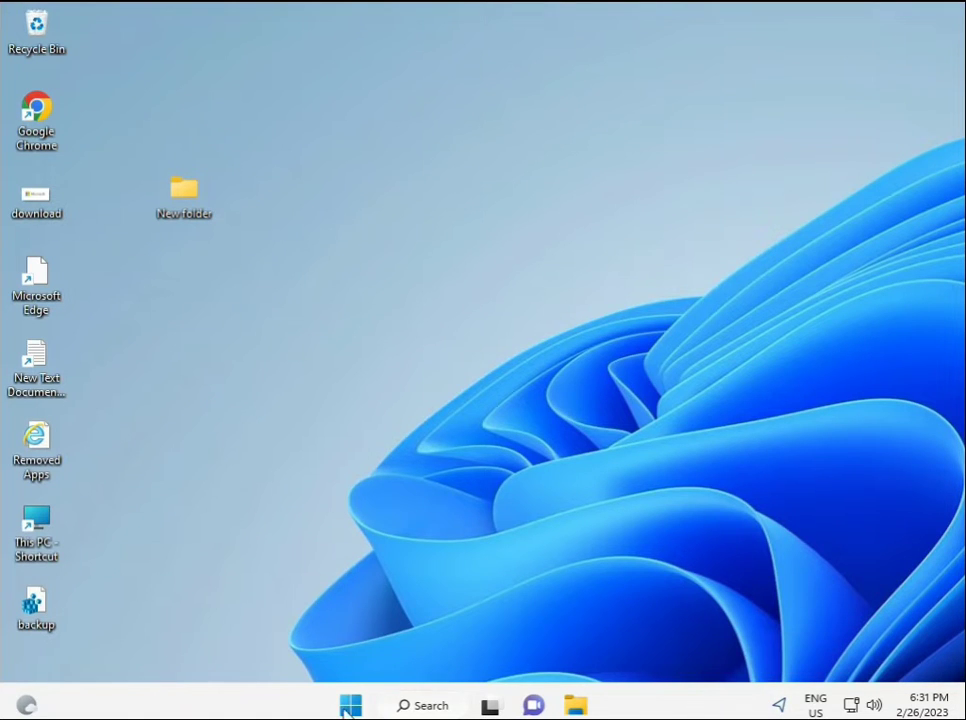
- Search for 'cmd' and choose Run as administrator on the Command Prompt result
left_click(350, 705)
left_click(395, 706)
type("cmd")
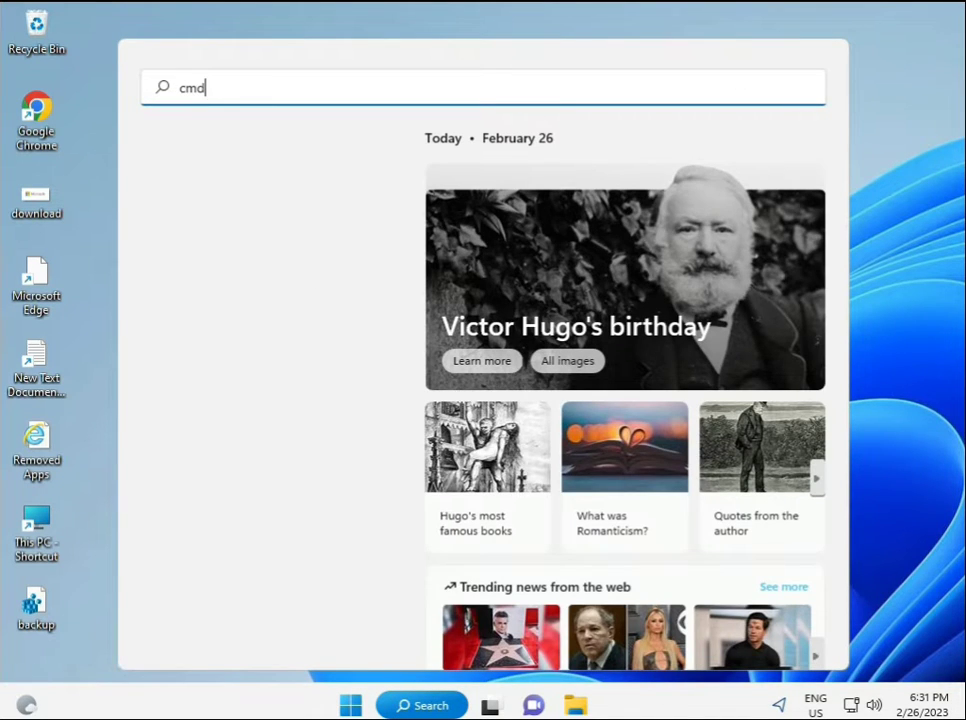
left_click(214, 235)
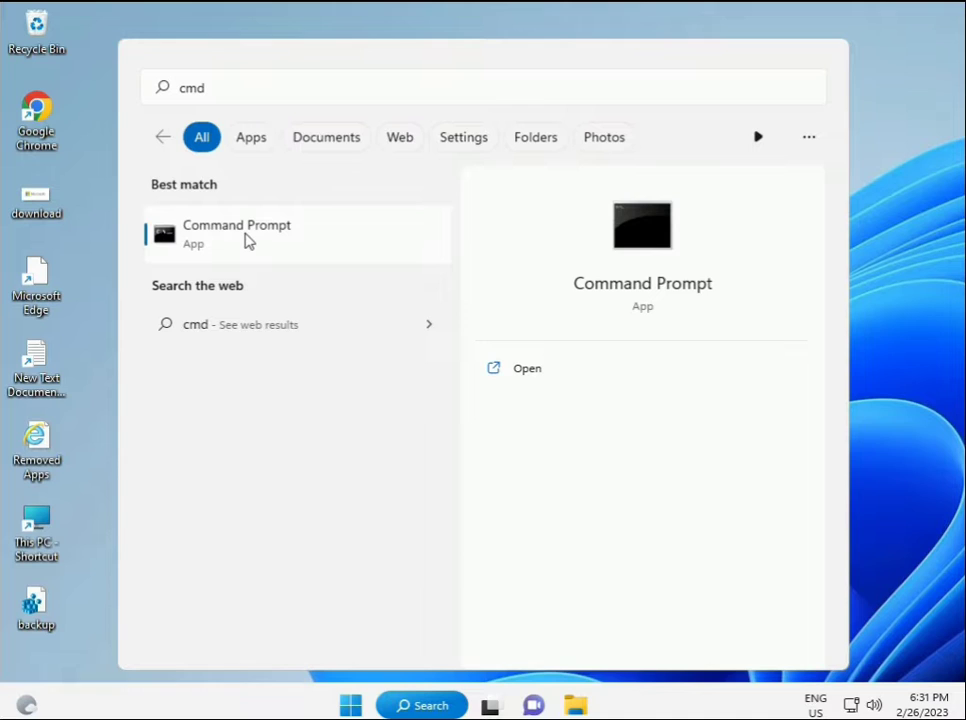
right_click(249, 241)
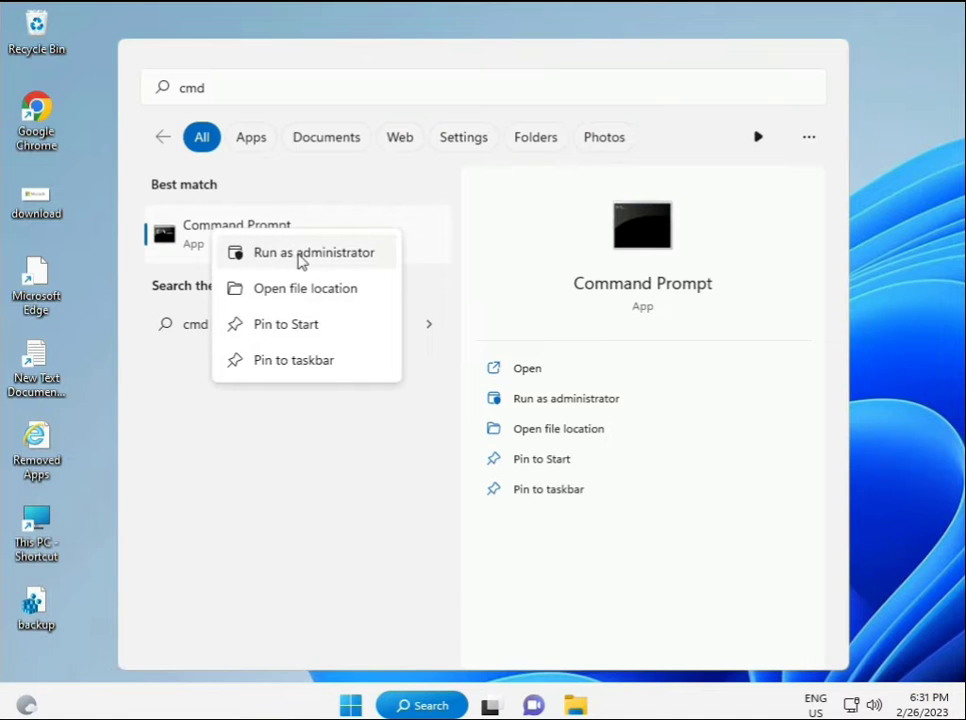
left_click(298, 260)
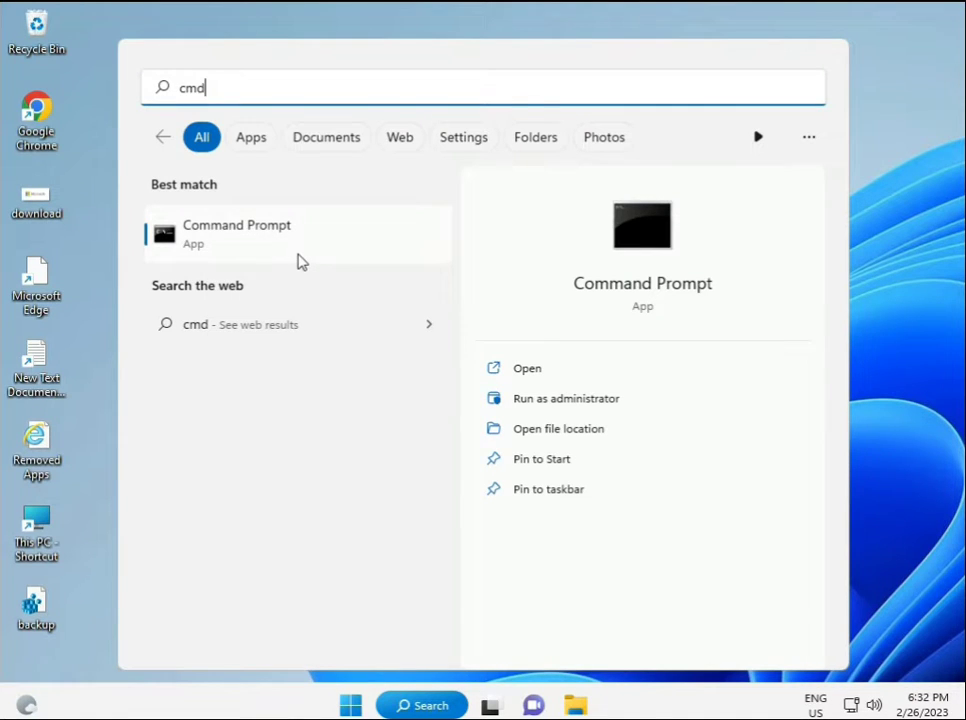
left_click(566, 398)
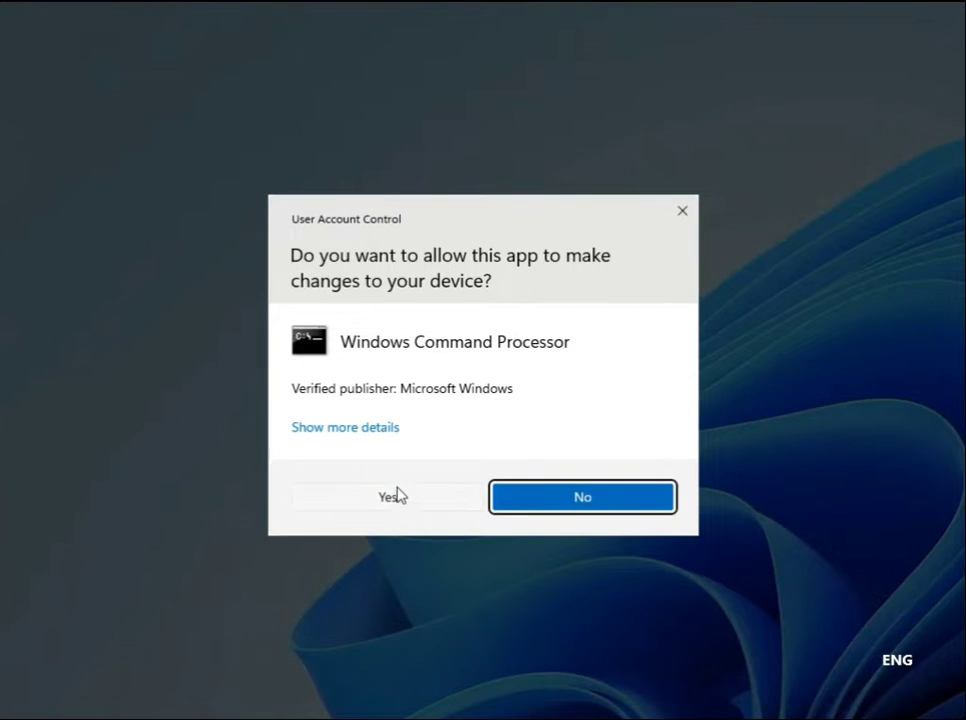
- Approve the UAC prompt and run sfc /scannow in the elevated Command Prompt
left_click(396, 495)
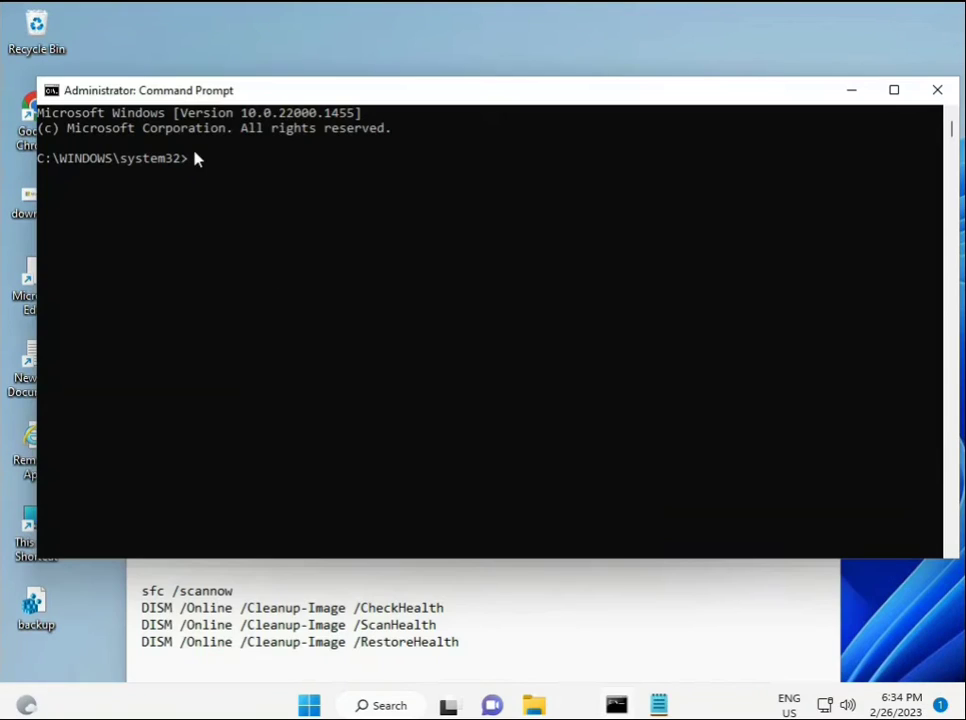
left_click(196, 158)
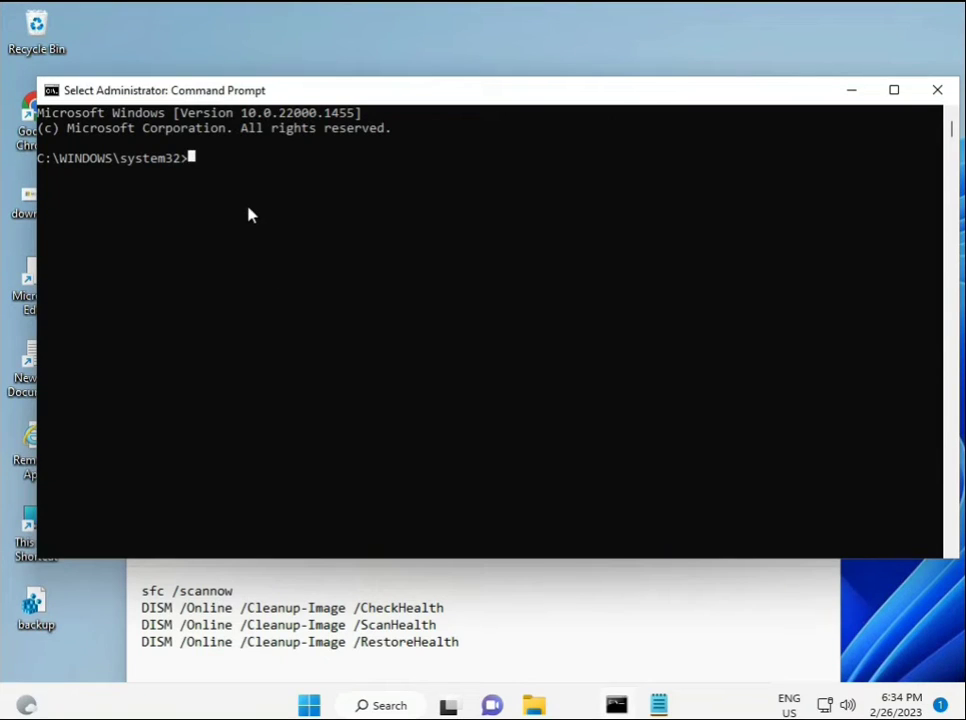
type("sca")
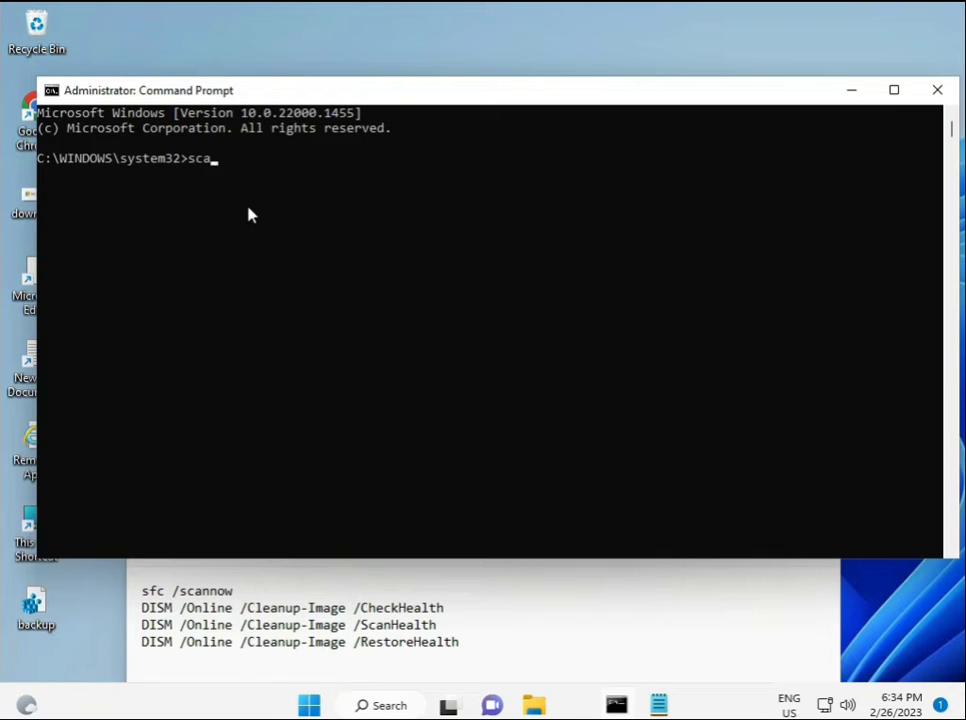
key("BackSpace")
key("BackSpace")
key("BackSpace")
type("sfc")
type(" /sca")
type("nnow")
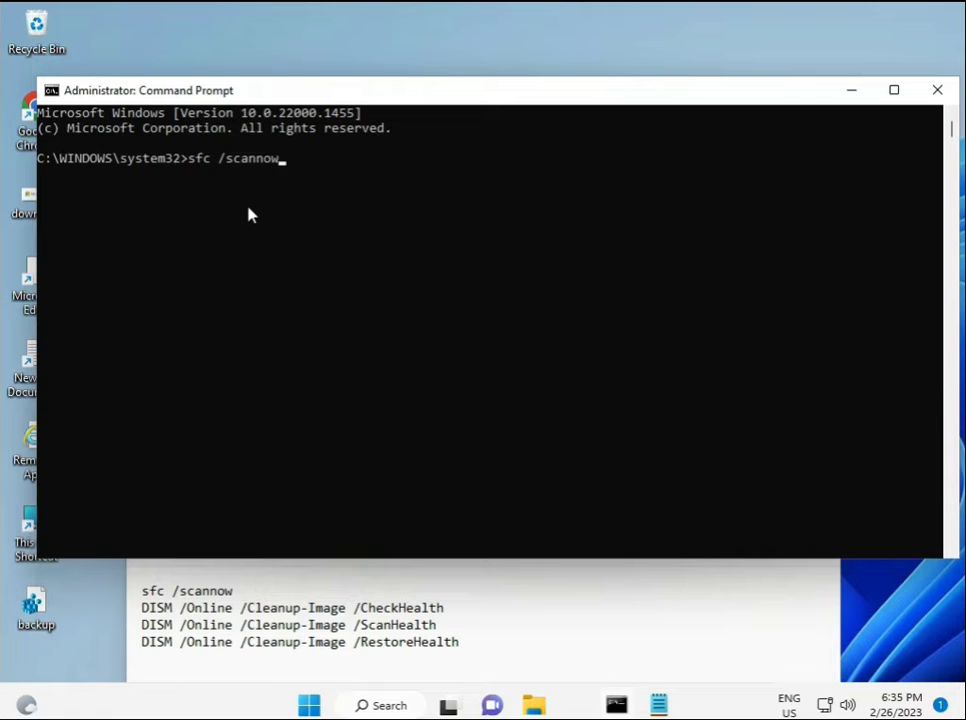
key("Return")
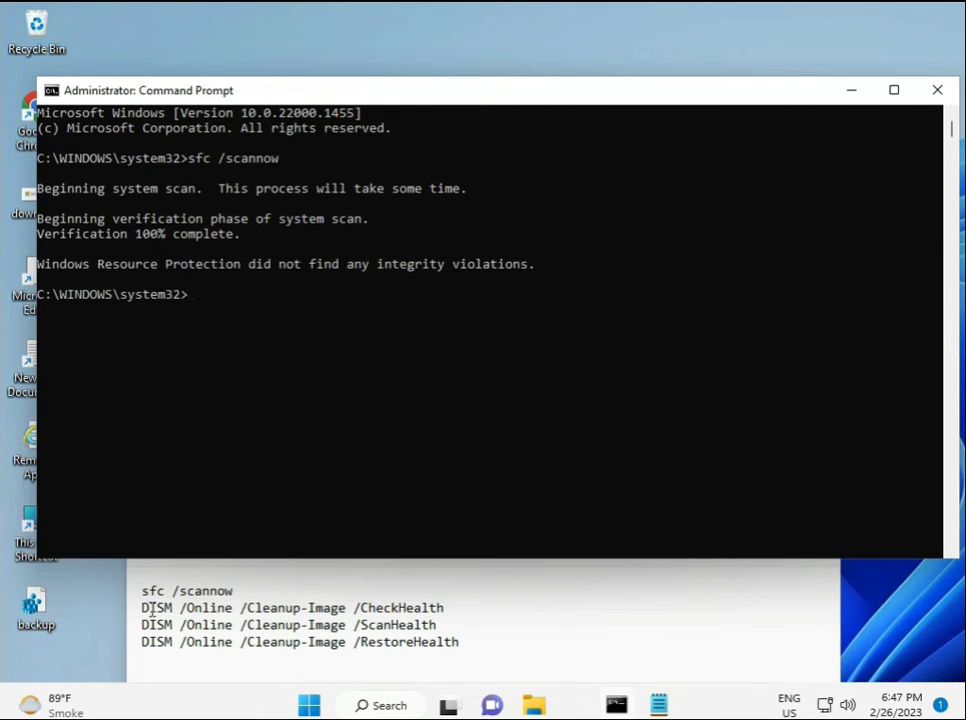
- Copy the DISM CheckHealth line from Notepad, paste it into Command Prompt and run it
left_click_drag(142, 608, 445, 608)
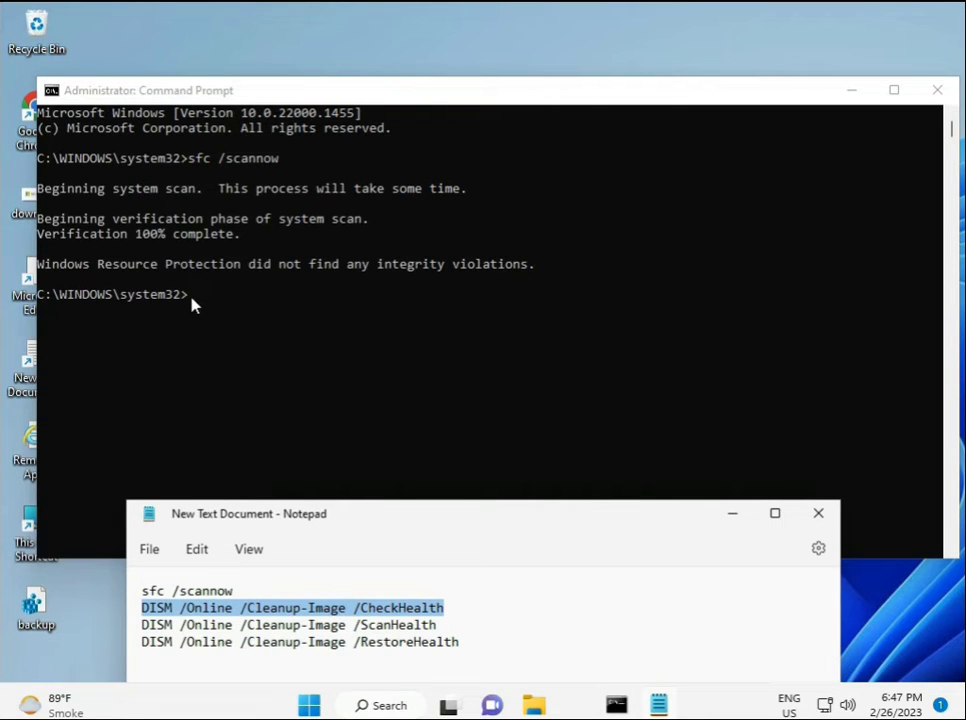
right_click(256, 608)
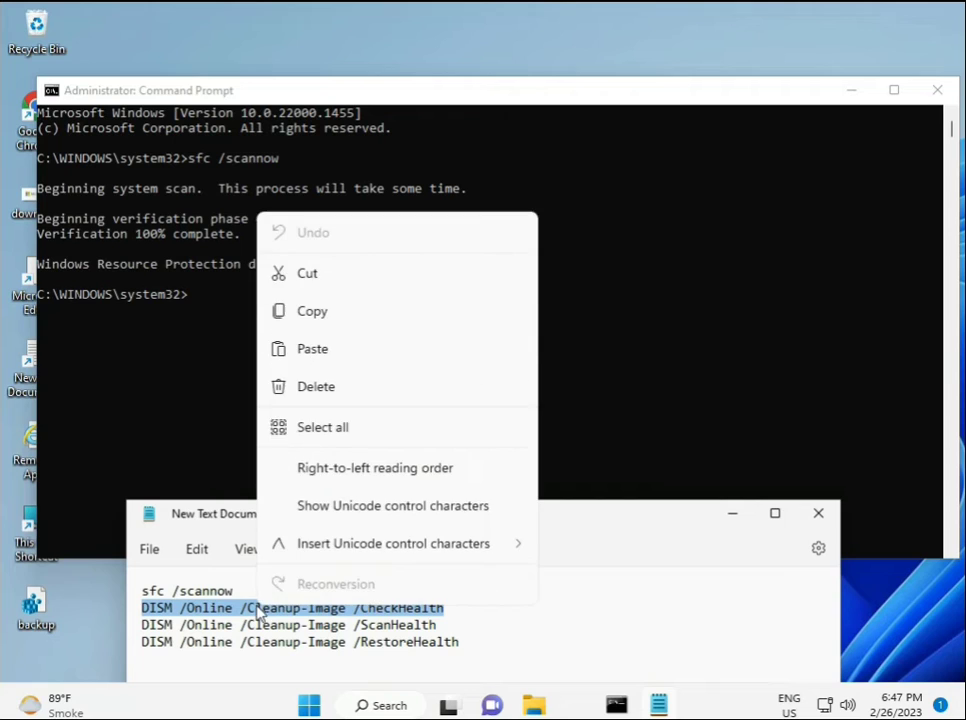
left_click(300, 320)
left_click(196, 302)
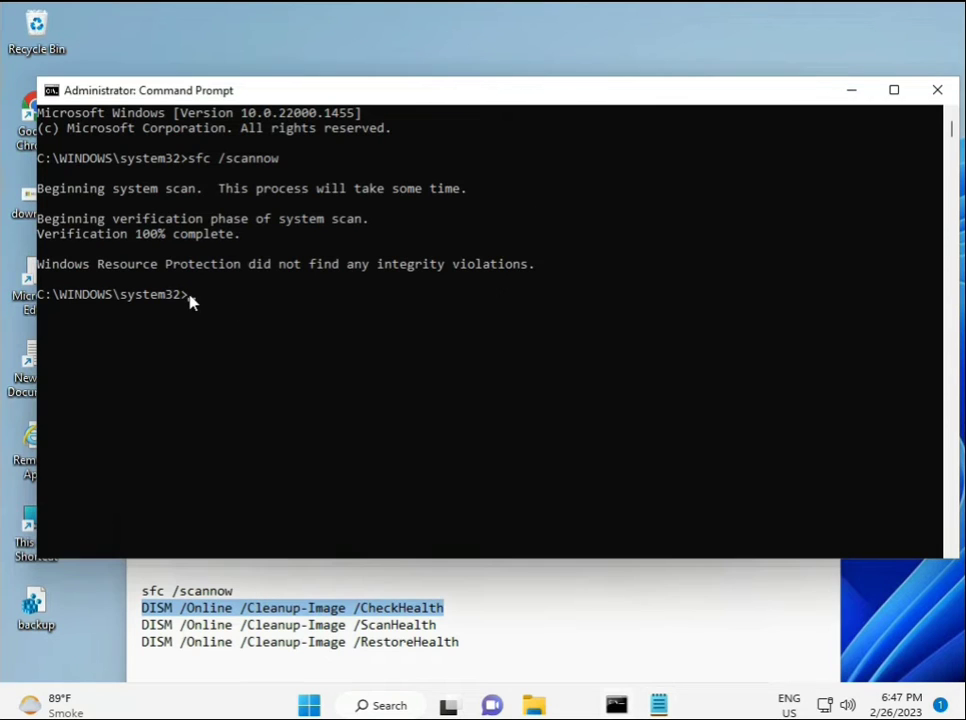
right_click(78, 95)
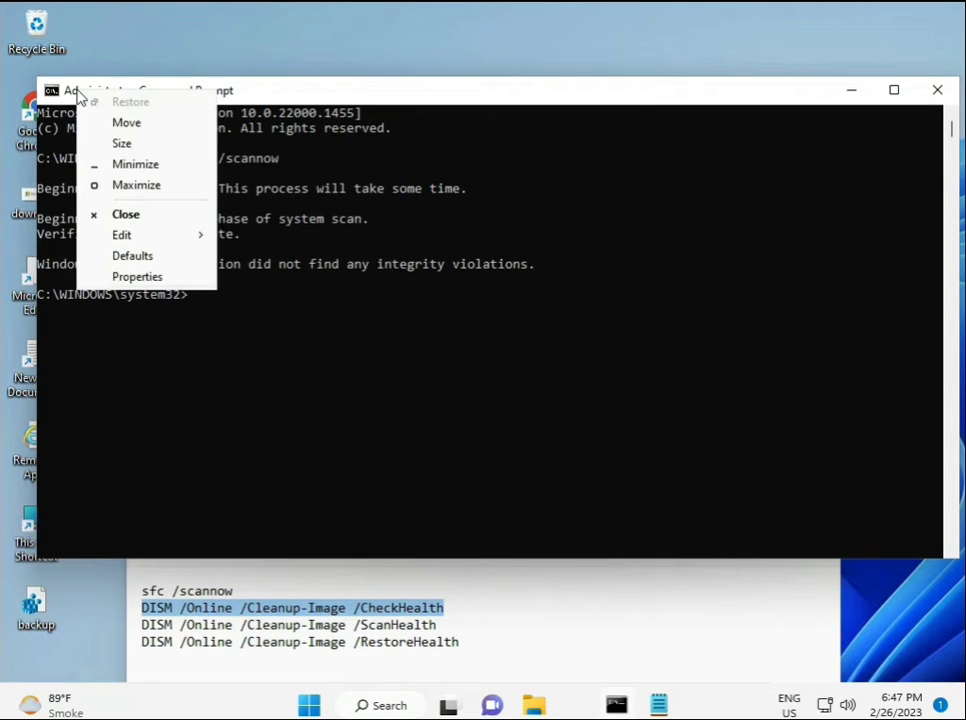
mouse_move(146, 235)
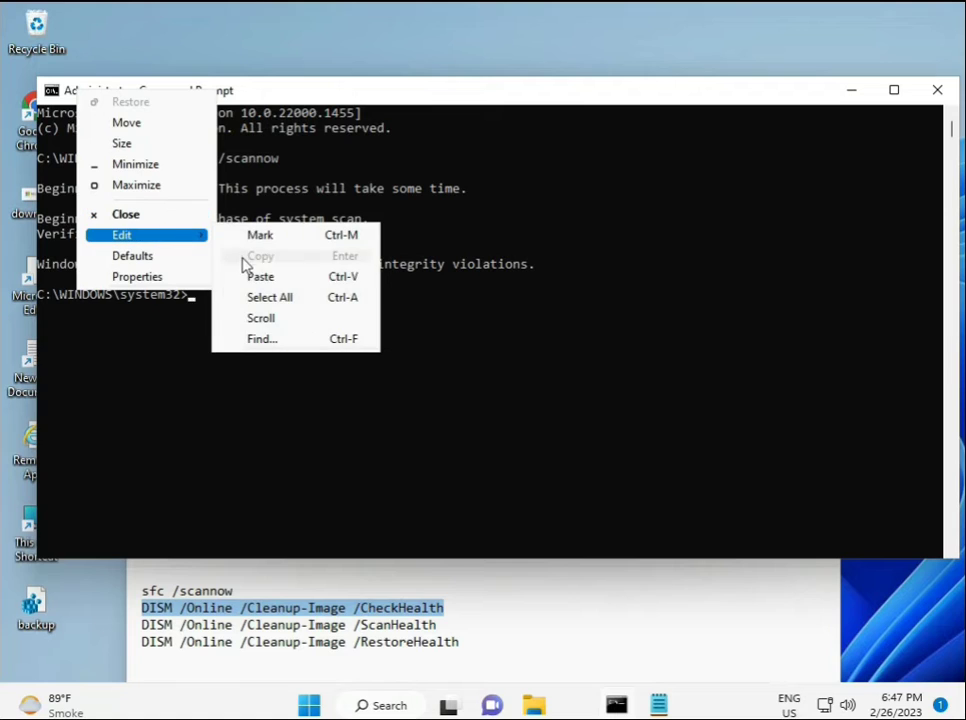
left_click(259, 276)
mouse_move(658, 705)
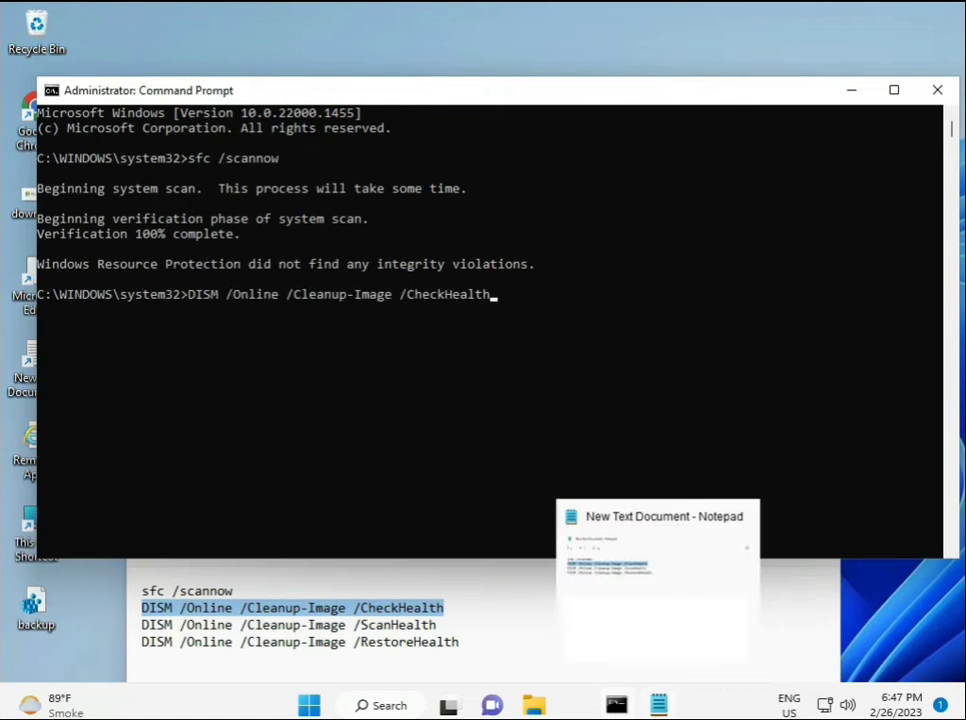
left_click(186, 297)
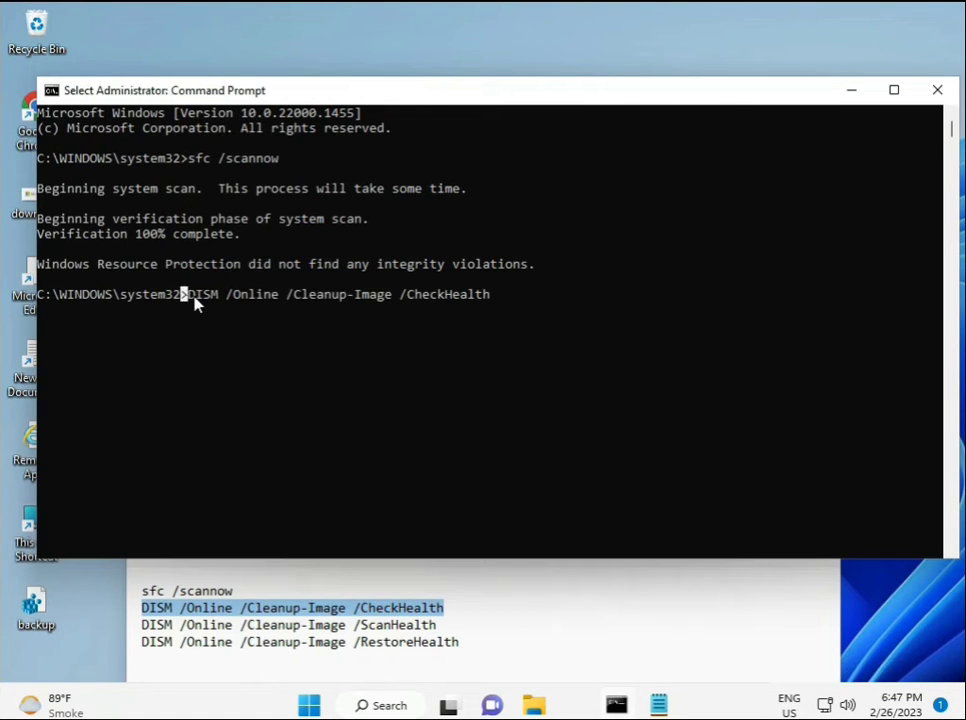
key("Return")
key("Return")
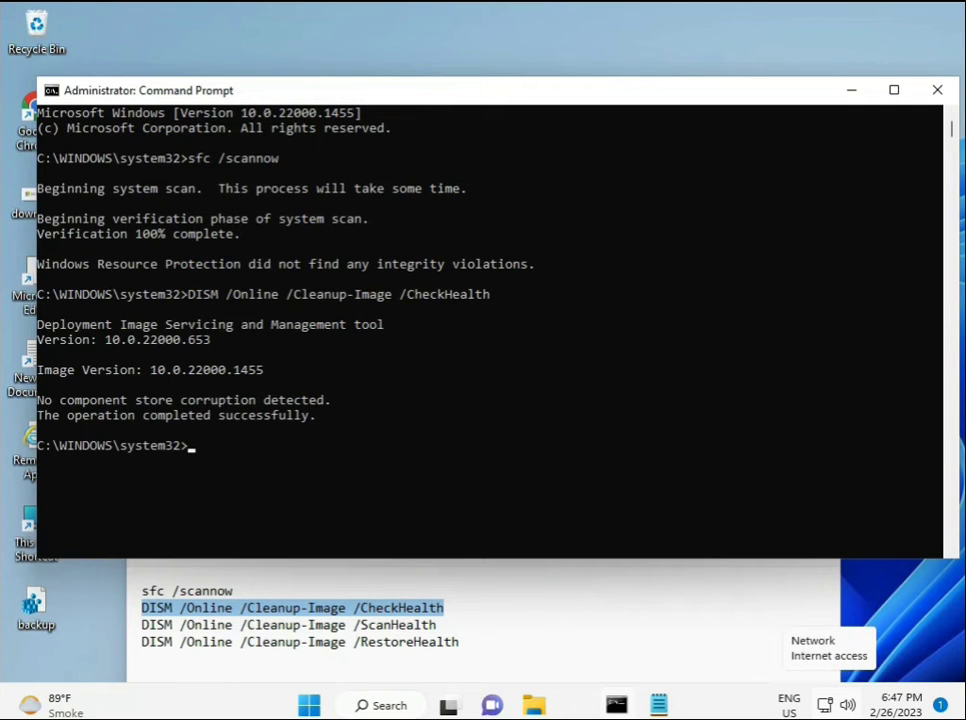
- Copy the DISM ScanHealth line from Notepad, paste it into Command Prompt and run it
left_click(142, 625)
left_click(457, 627, "shift")
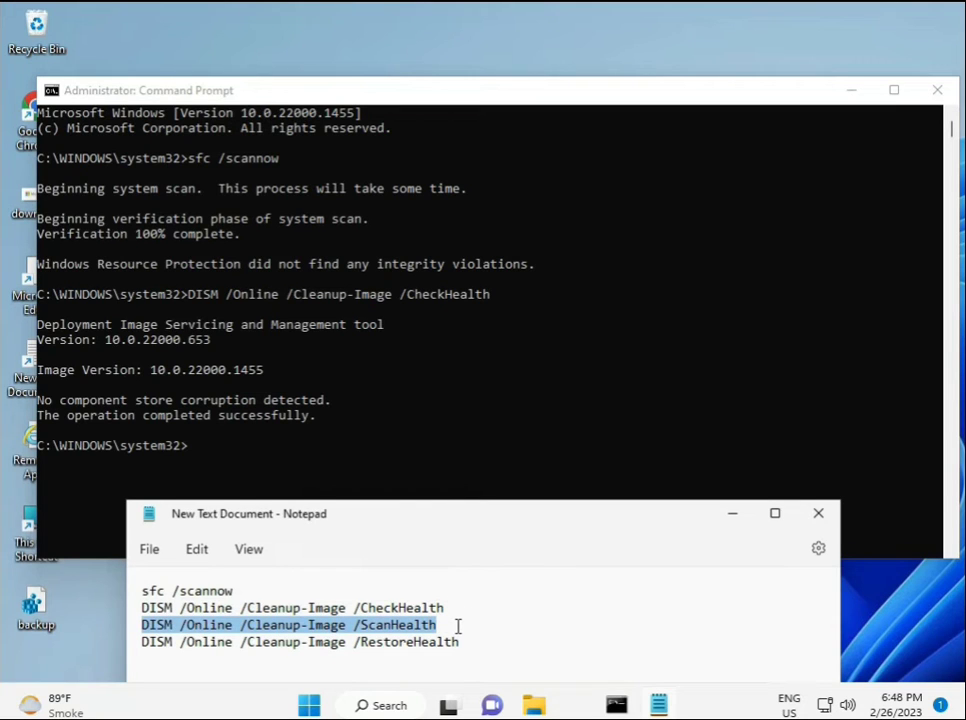
right_click(430, 627)
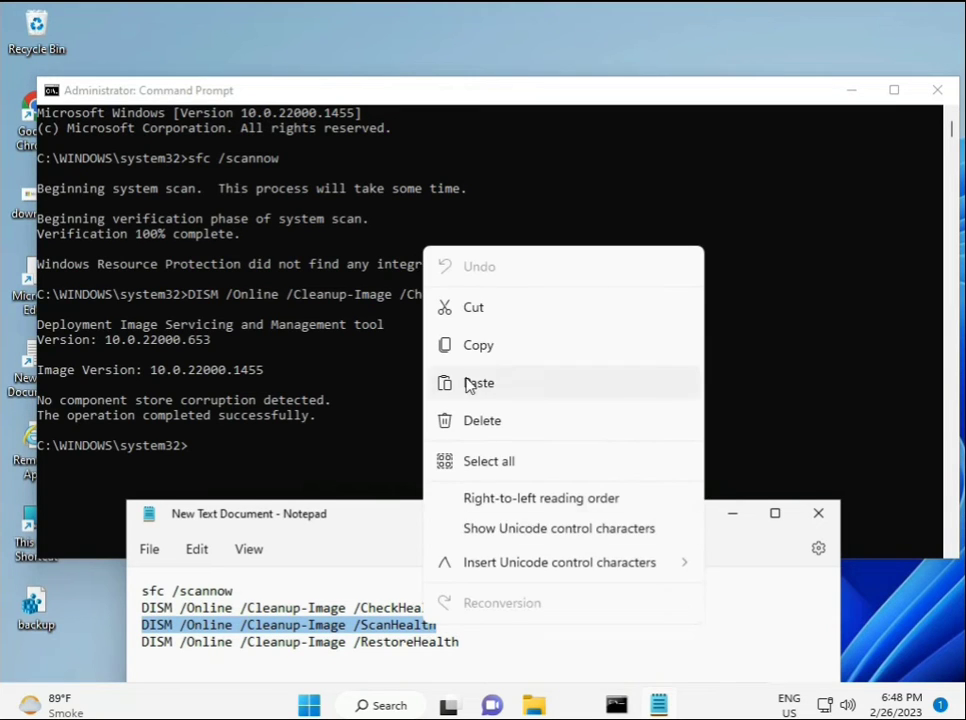
left_click(478, 345)
left_click(470, 360)
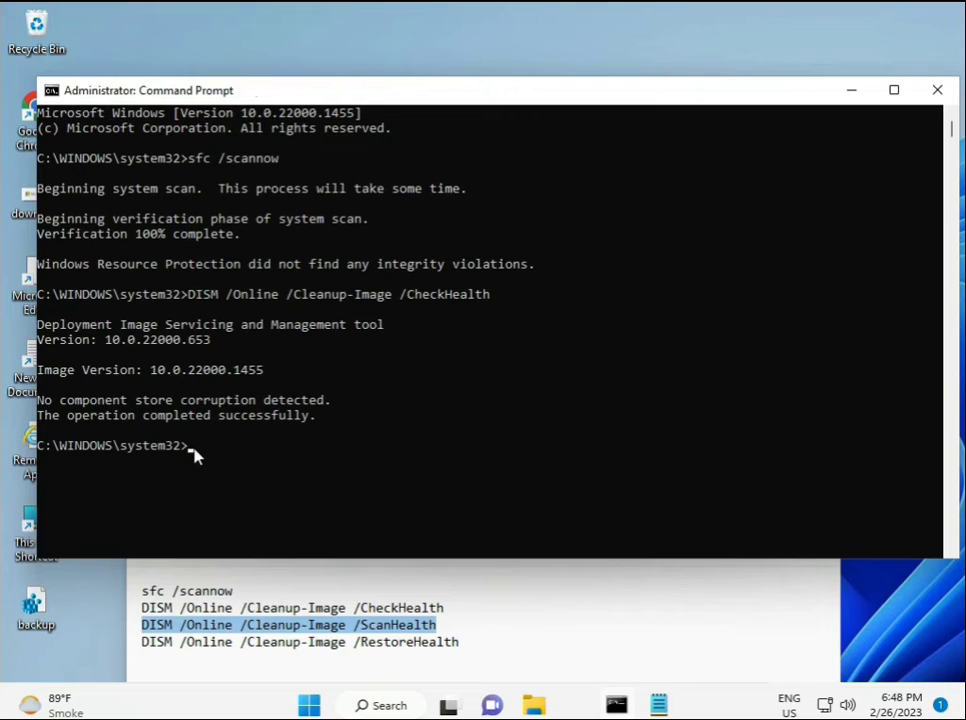
left_click(194, 455)
right_click(196, 456)
right_click(196, 456)
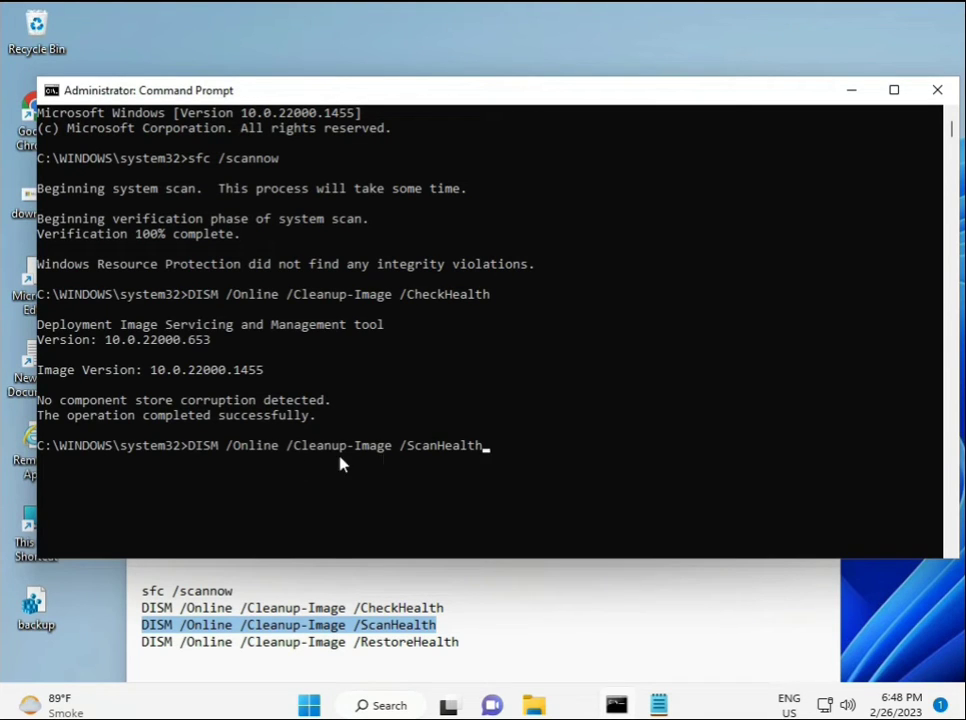
key("Return")
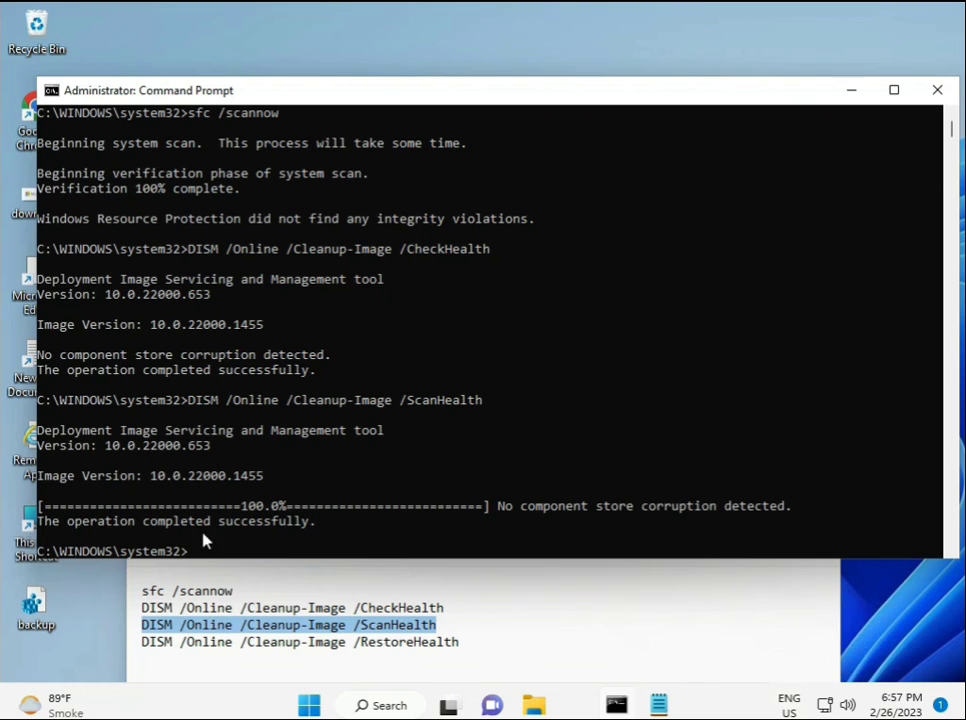
- Copy the DISM RestoreHealth command line from the Notepad notes
left_click_drag(216, 521, 318, 524)
left_click(230, 645)
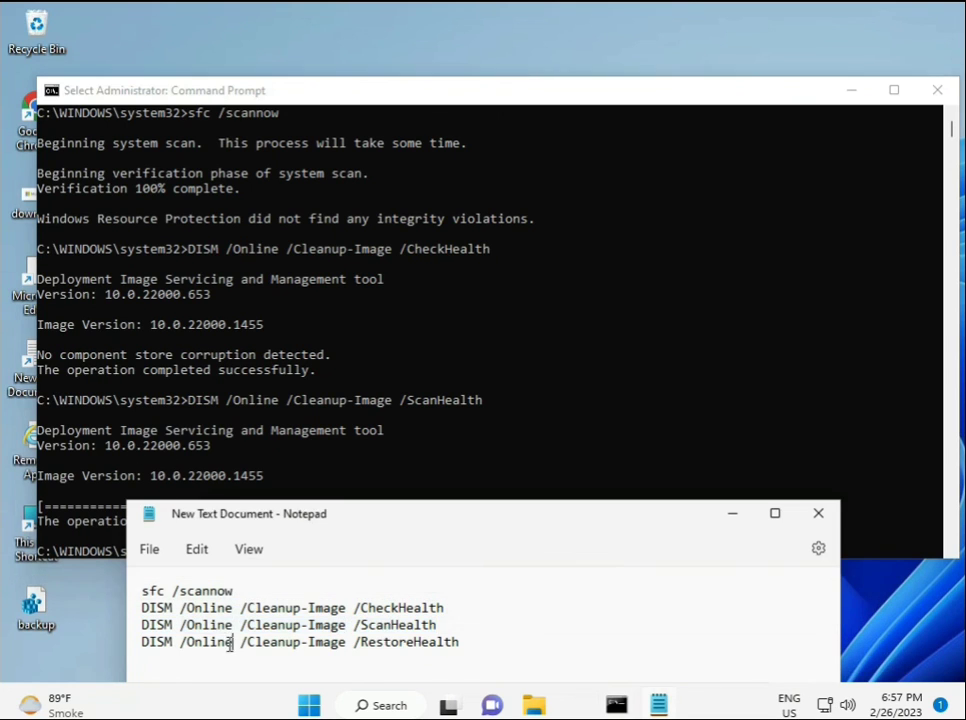
triple_click(230, 645)
right_click(230, 645)
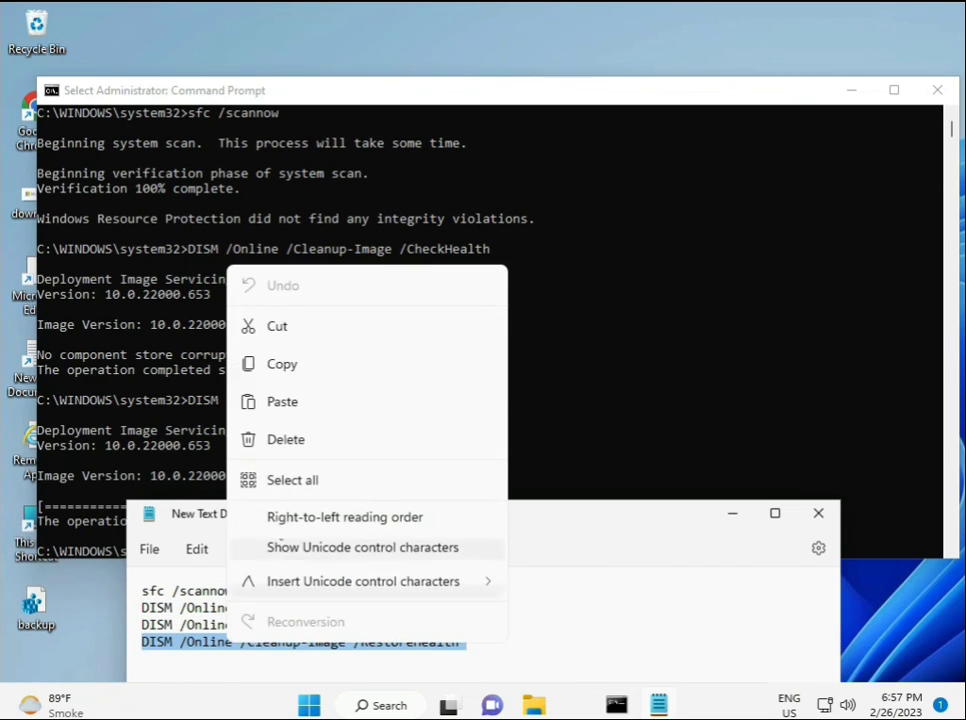
left_click(287, 368)
- Paste the RestoreHealth command at the admin Command Prompt and run it
left_click(213, 543)
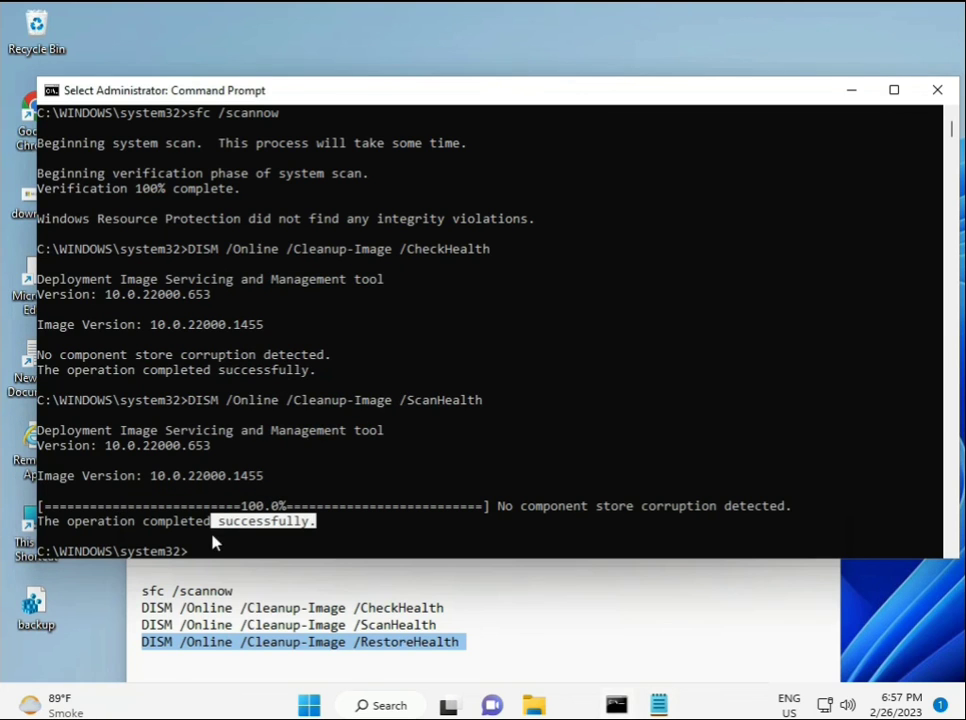
left_click(190, 557)
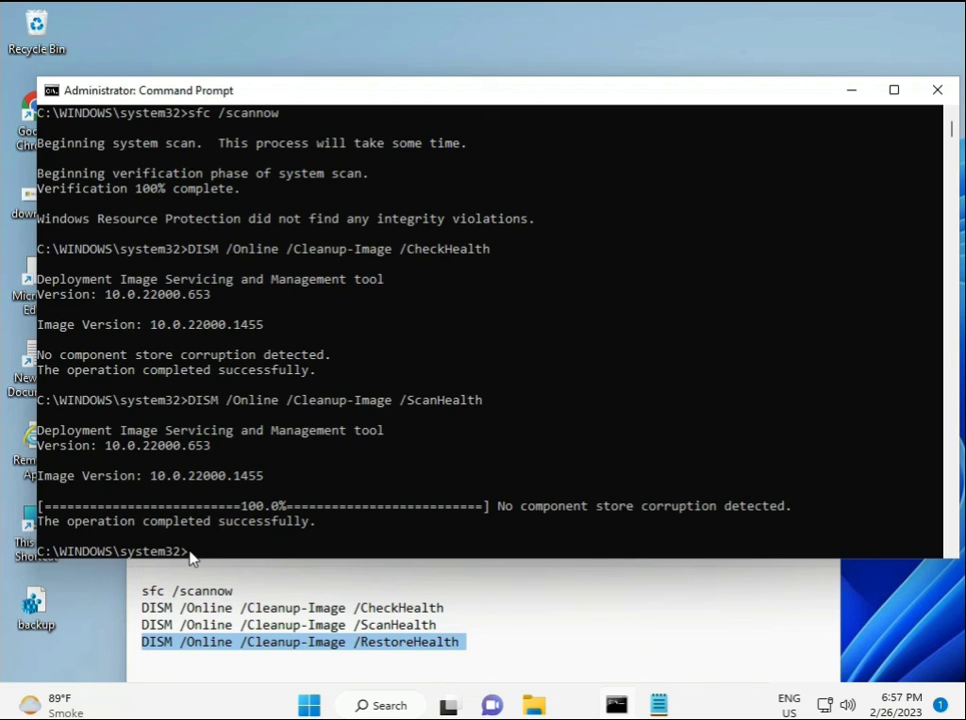
key("ctrl+v")
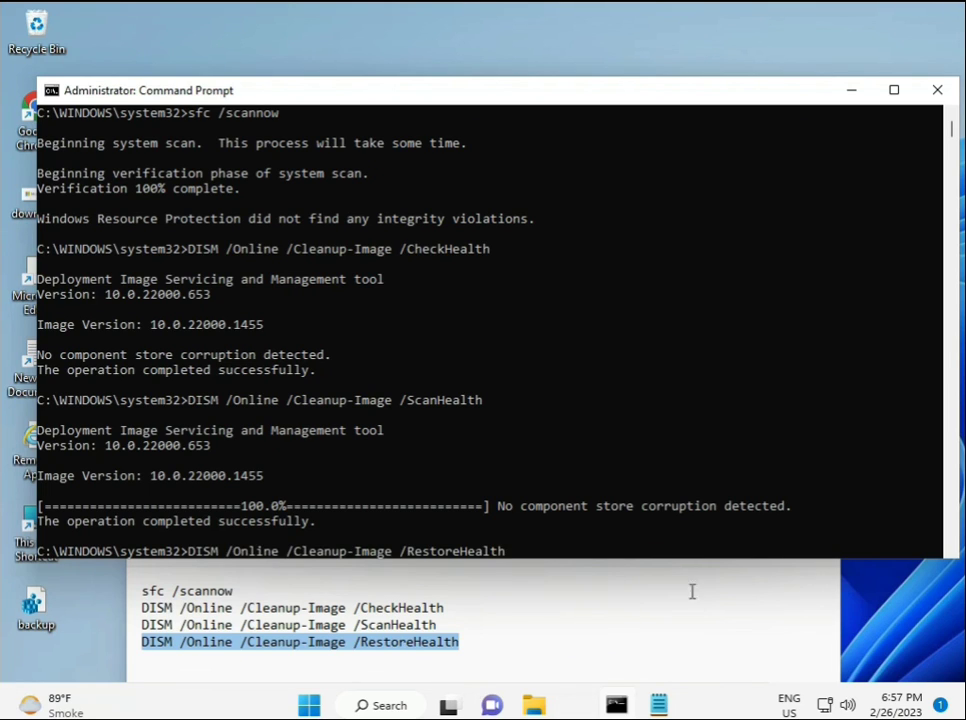
scroll(600, 470, "down", 5)
scroll(580, 455, "down", 4)
scroll(500, 445, "up", 7)
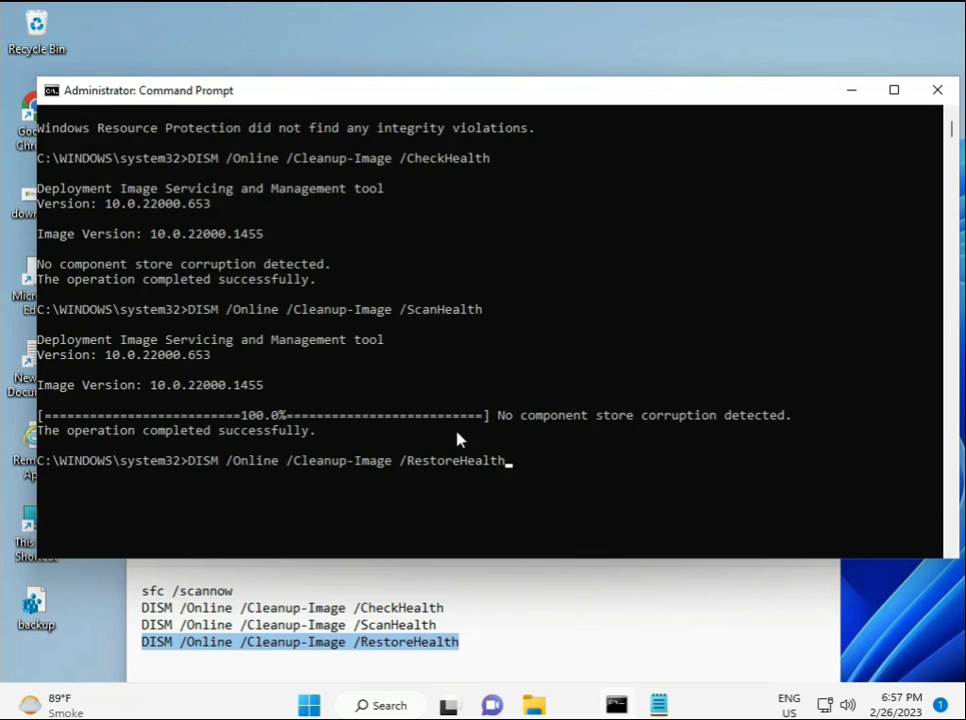
scroll(460, 437, "up", 2)
mouse_move(951, 127)
left_mouse_down()
mouse_move(954, 143)
mouse_move(951, 125)
left_mouse_up()
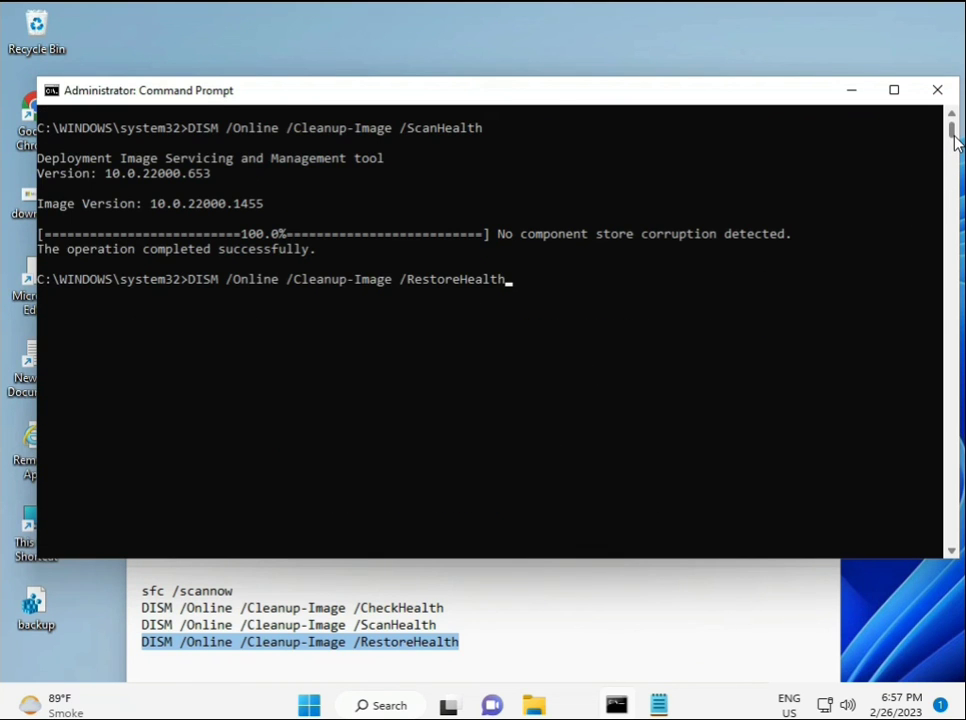
left_click(195, 280)
right_click(428, 286)
key("Return")
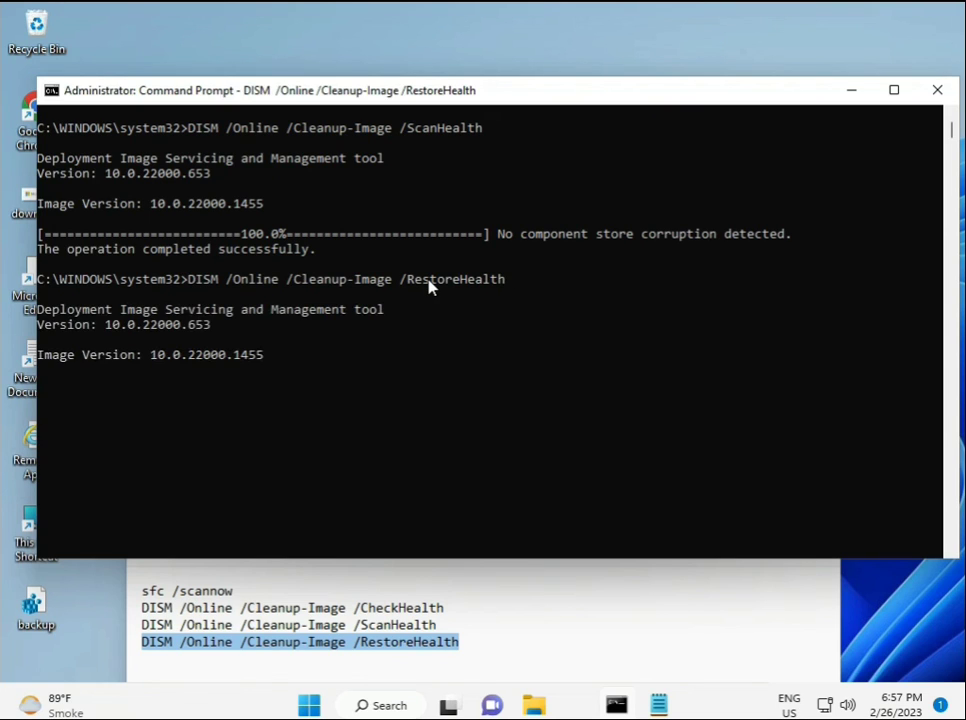